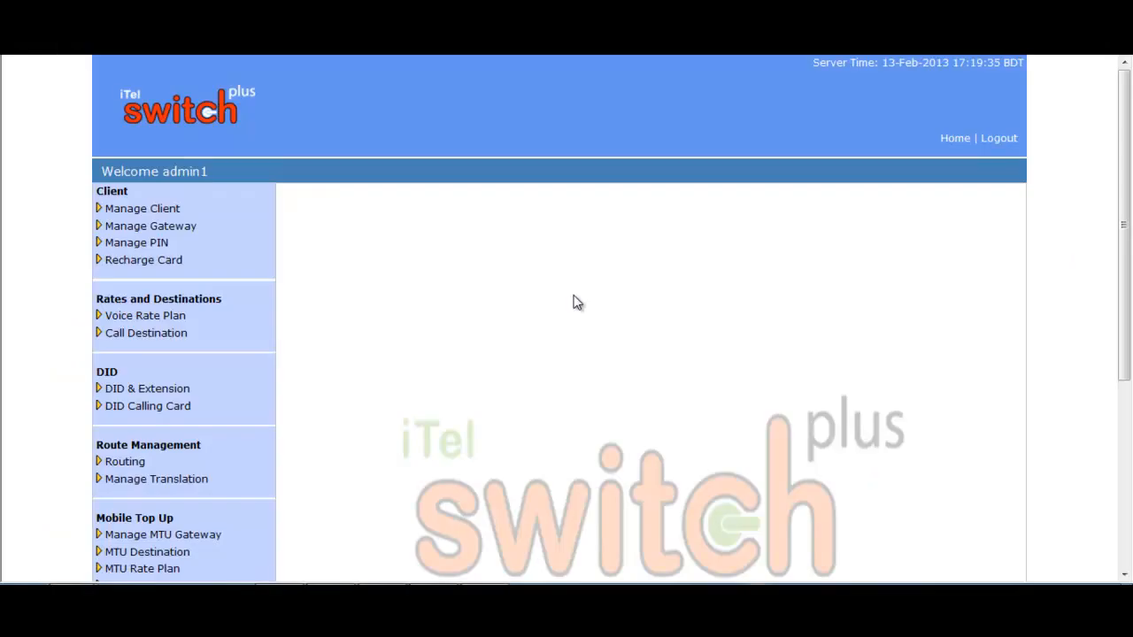
- Start a new client and enter its client ID, password and password confirmation
left_click(171, 215)
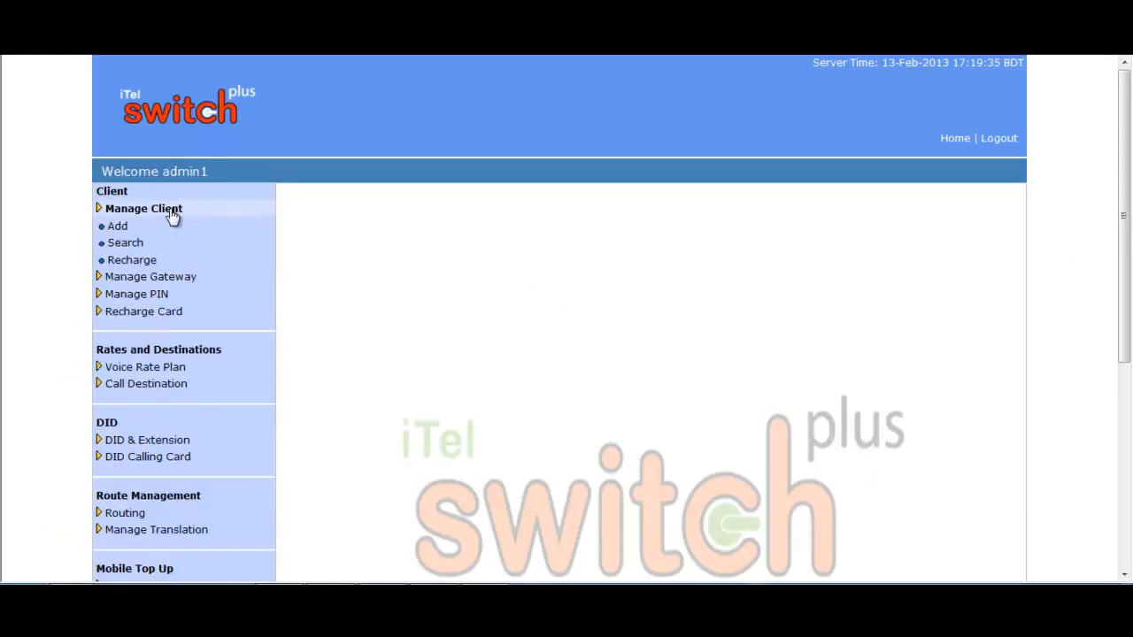
left_click(124, 236)
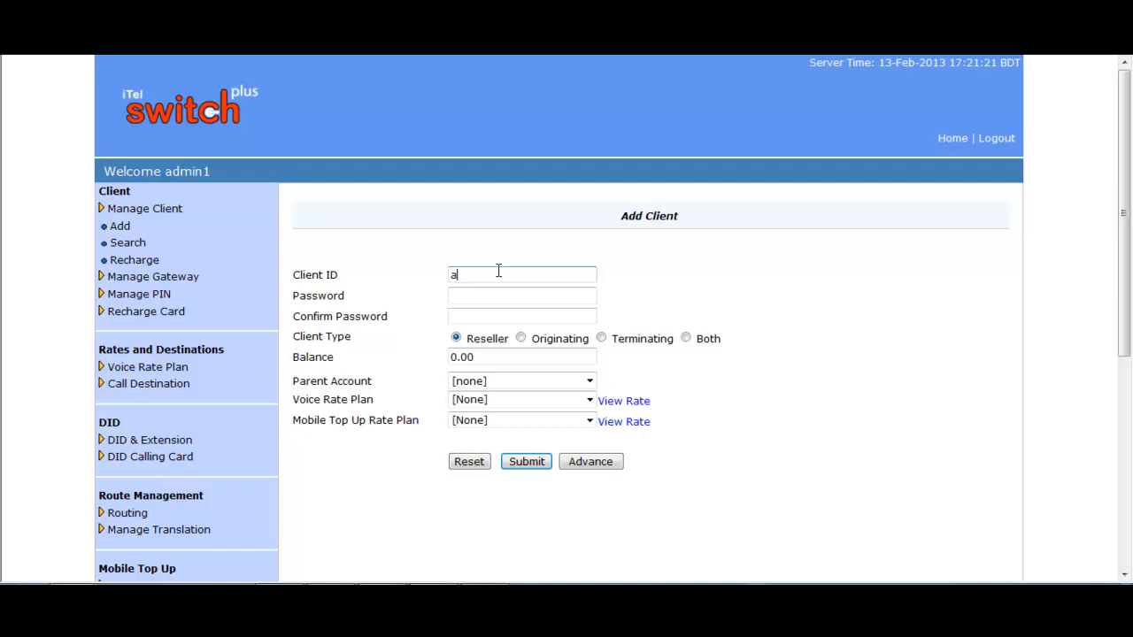
type("adnan")
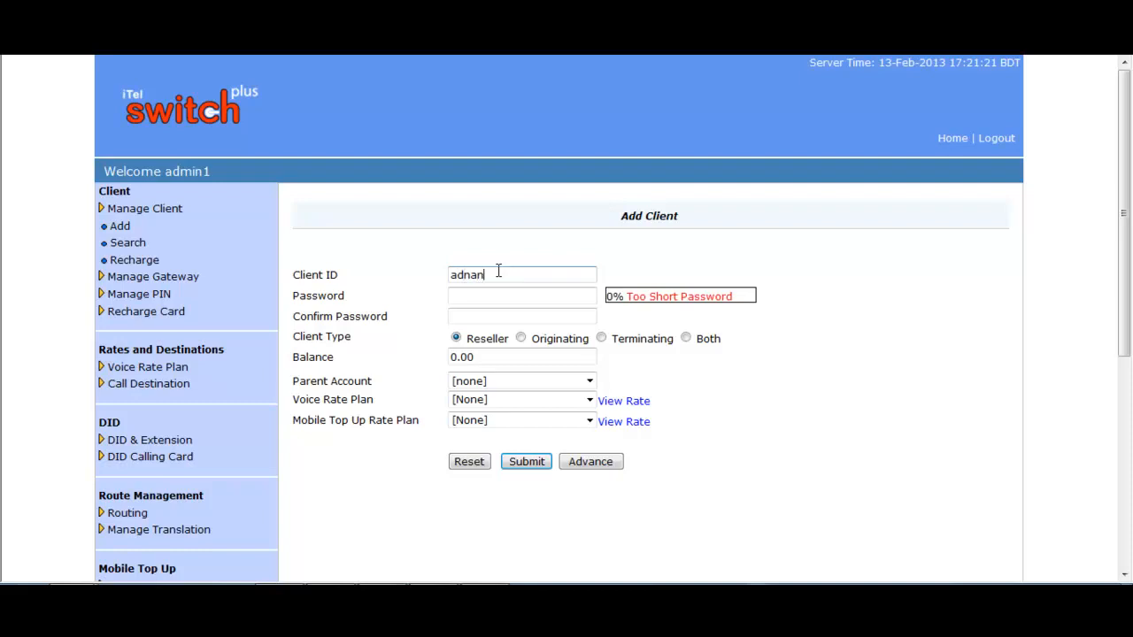
left_click(486, 294)
left_click(478, 316)
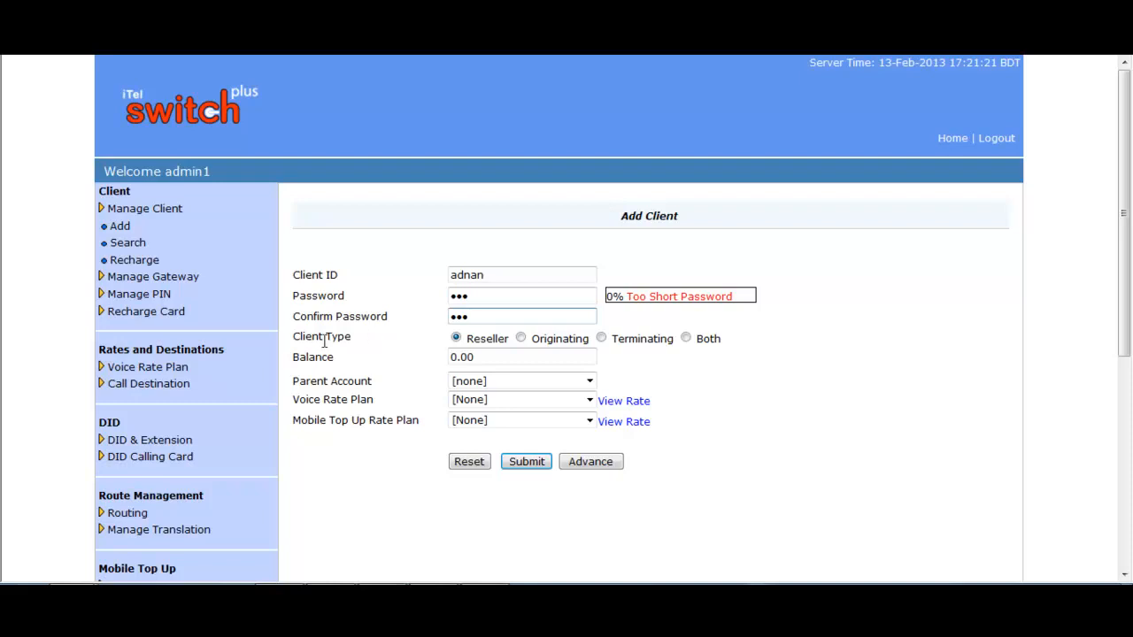
- Make the client a Reseller with a balance of 100 and no parent account
left_click(457, 339)
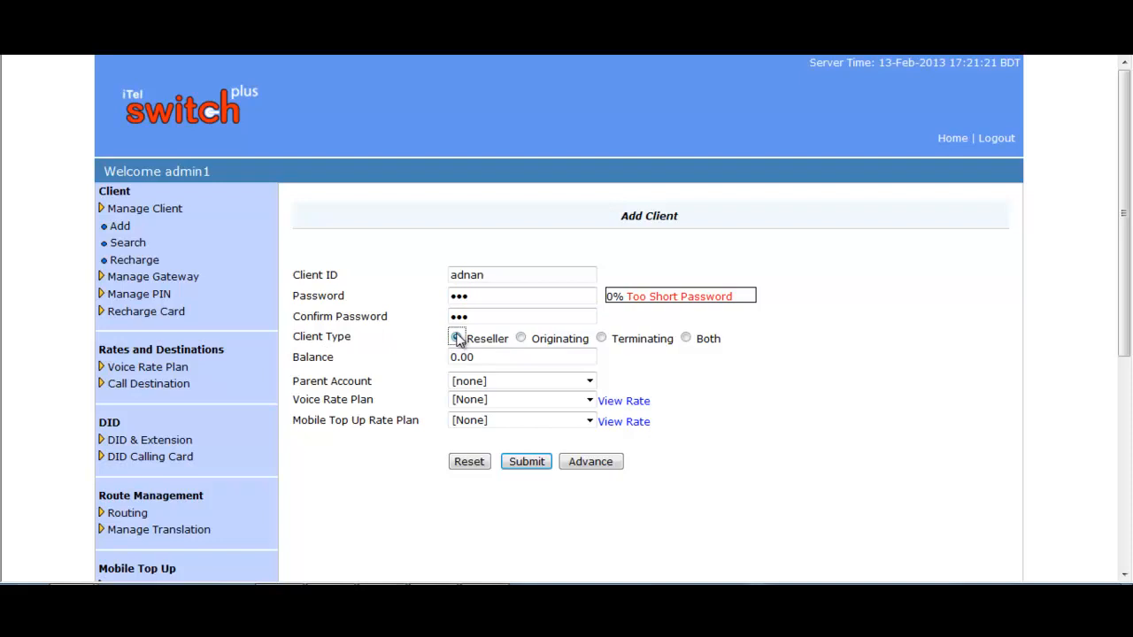
key("Tab")
type("100")
left_click(589, 382)
left_click(590, 381)
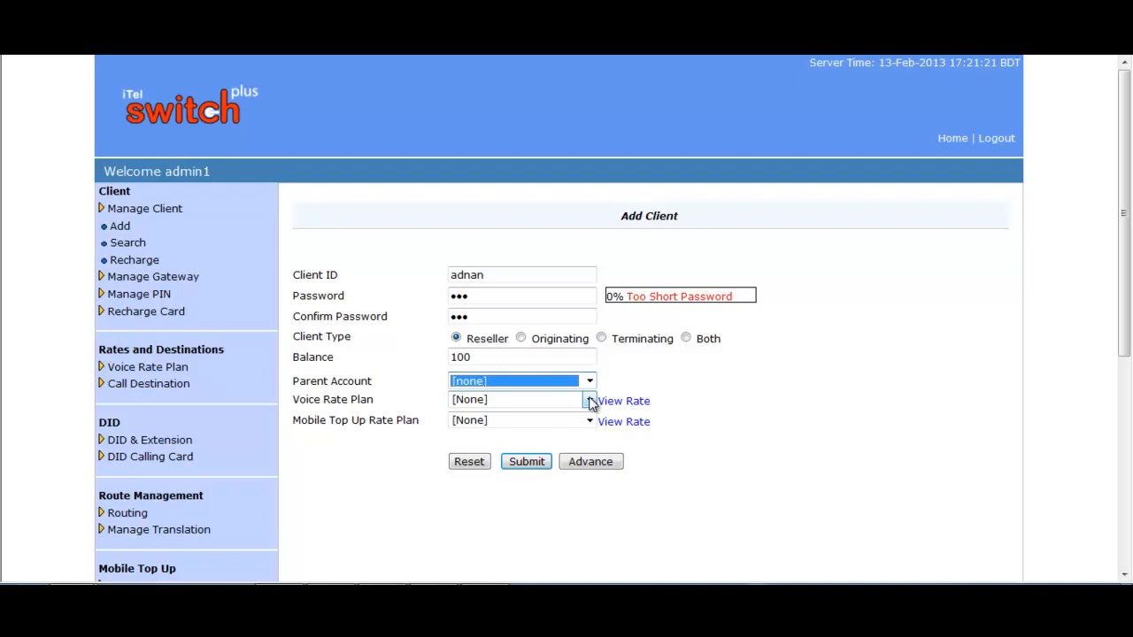
- Assign the ABC Rate voice rate plan to the client and review its rate details
left_click(589, 400)
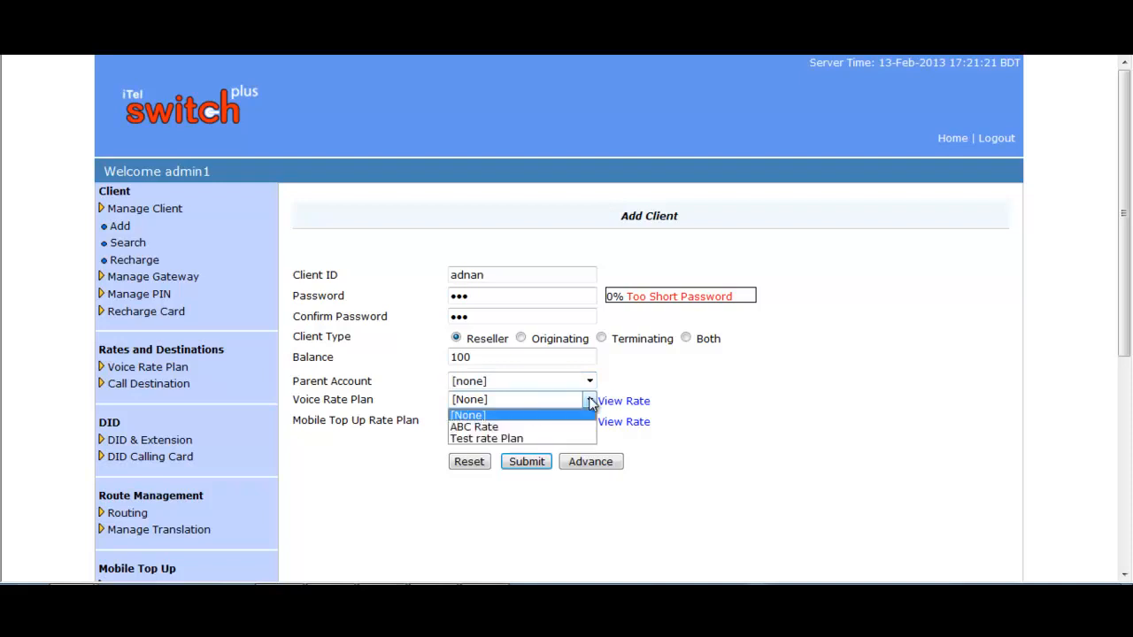
left_click(502, 427)
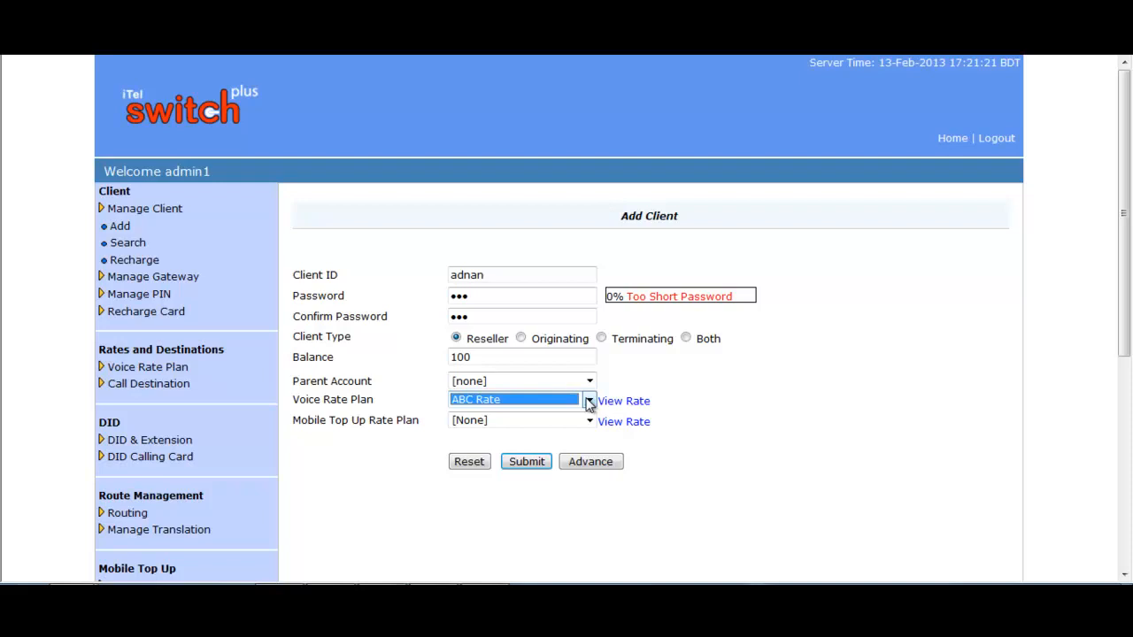
left_click(625, 403)
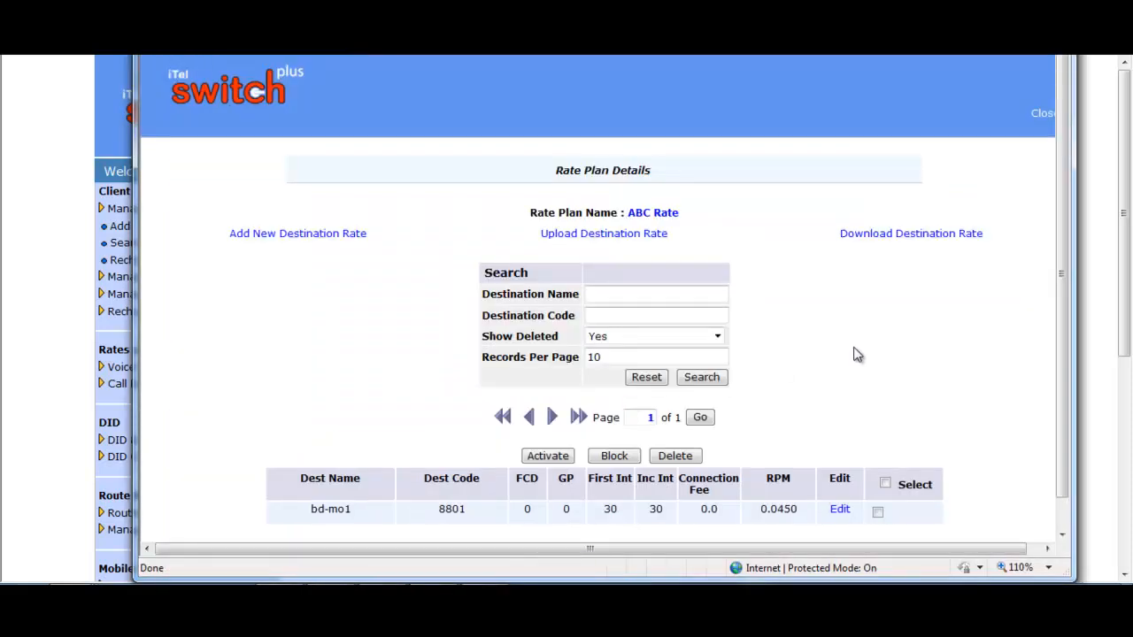
left_click(1042, 115)
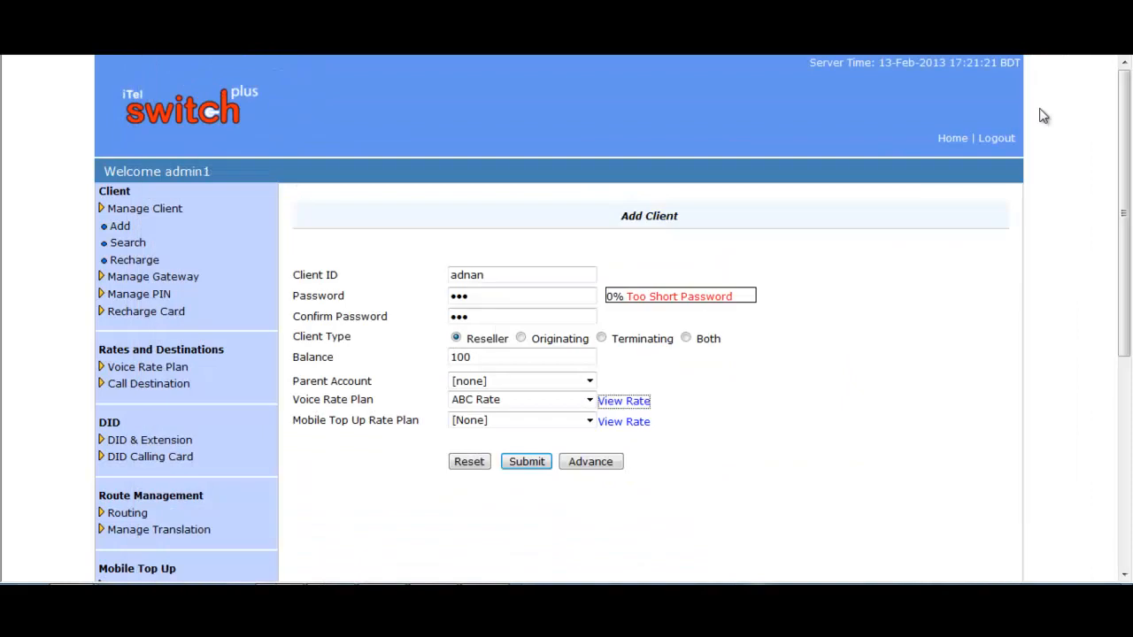
- Assign the MTU new rate mobile top-up plan and submit the new client
left_click(589, 422)
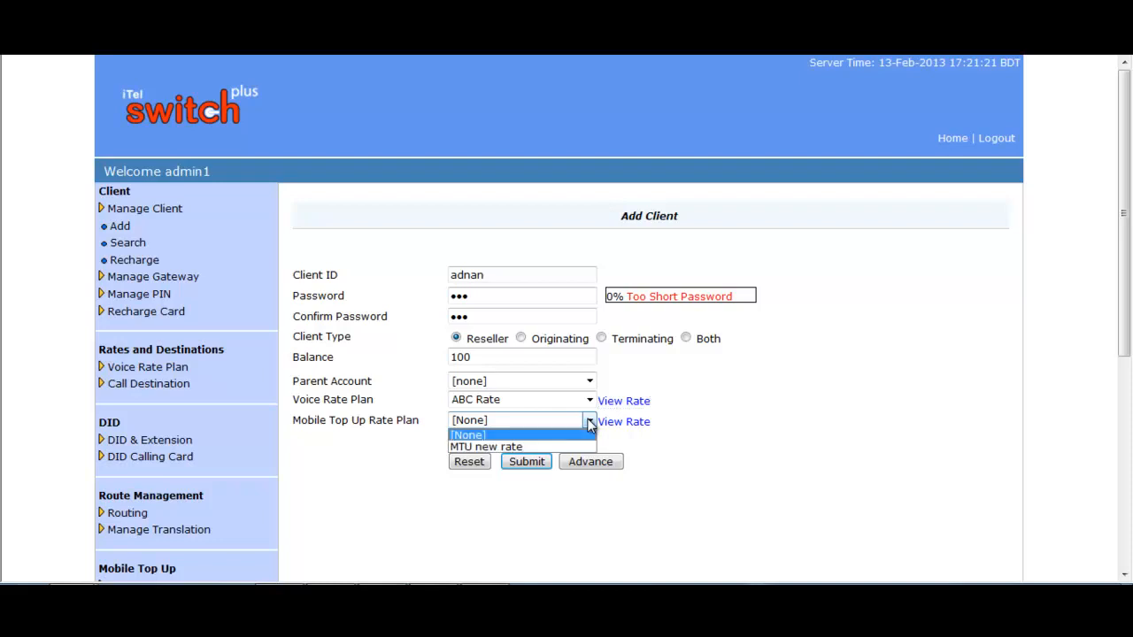
left_click(513, 444)
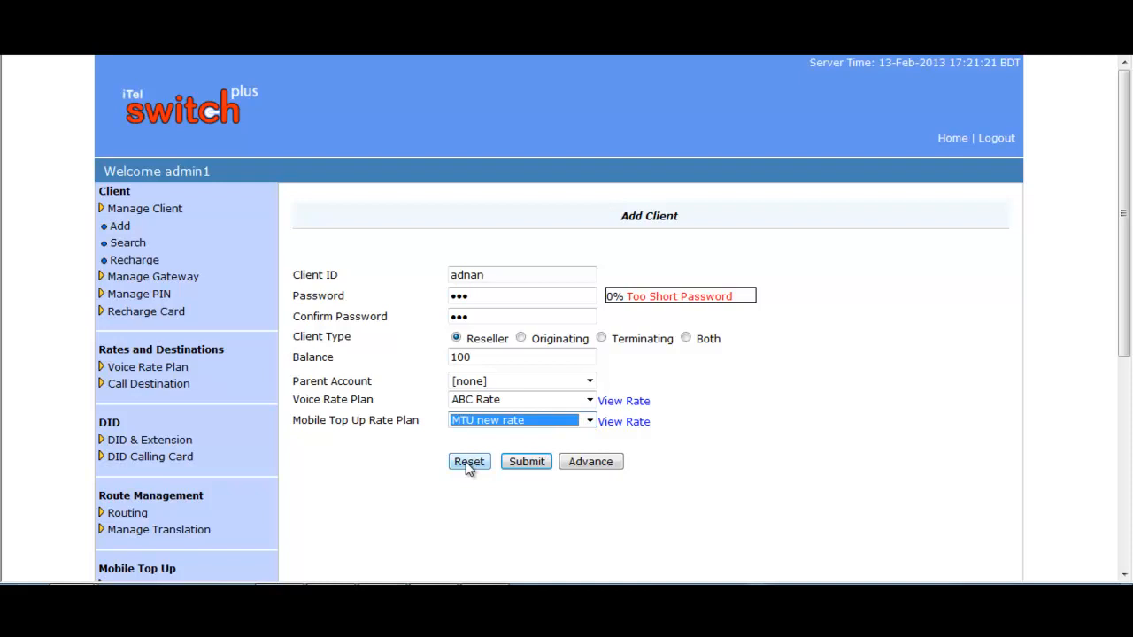
left_click(527, 463)
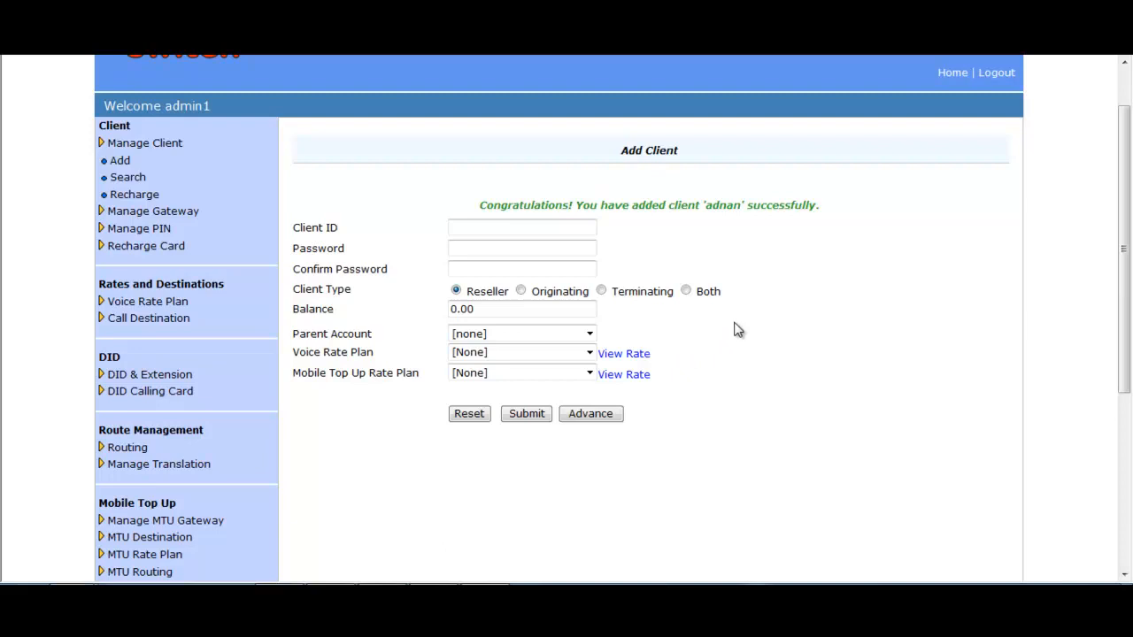
- Enter the client ID, password and password confirmation for a second client
left_click(497, 229)
type("minir")
left_click(471, 247)
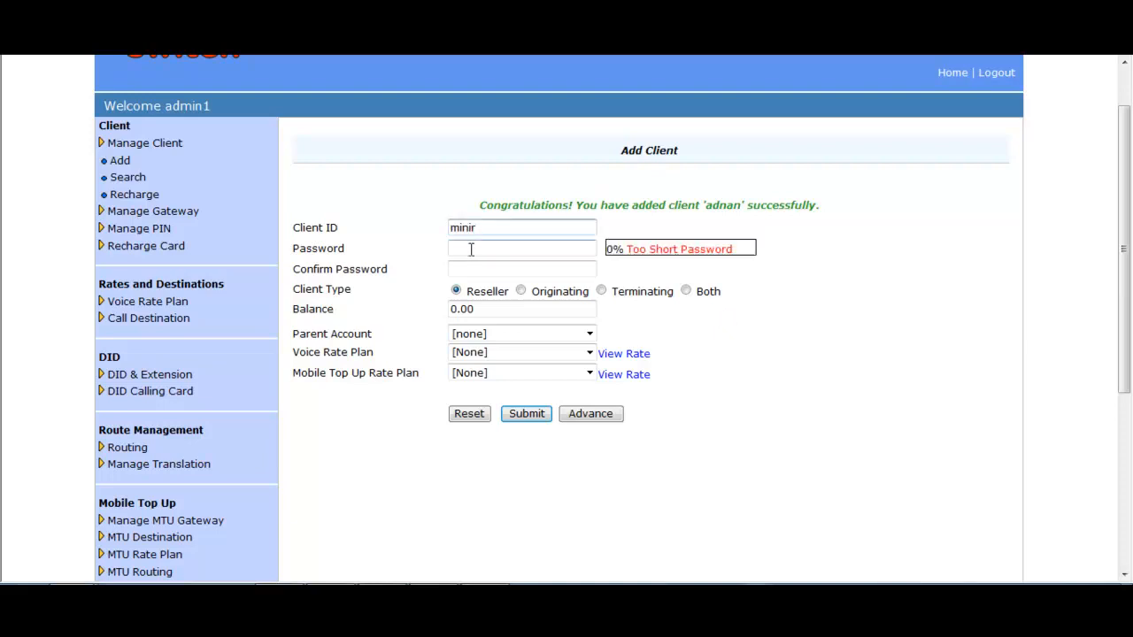
left_click(478, 269)
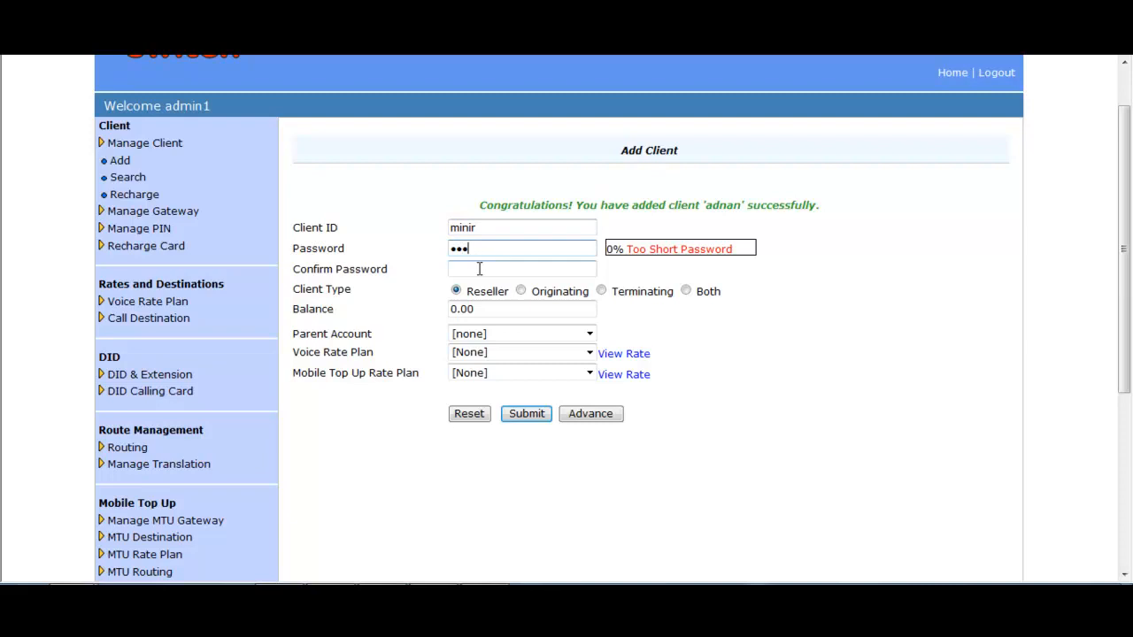
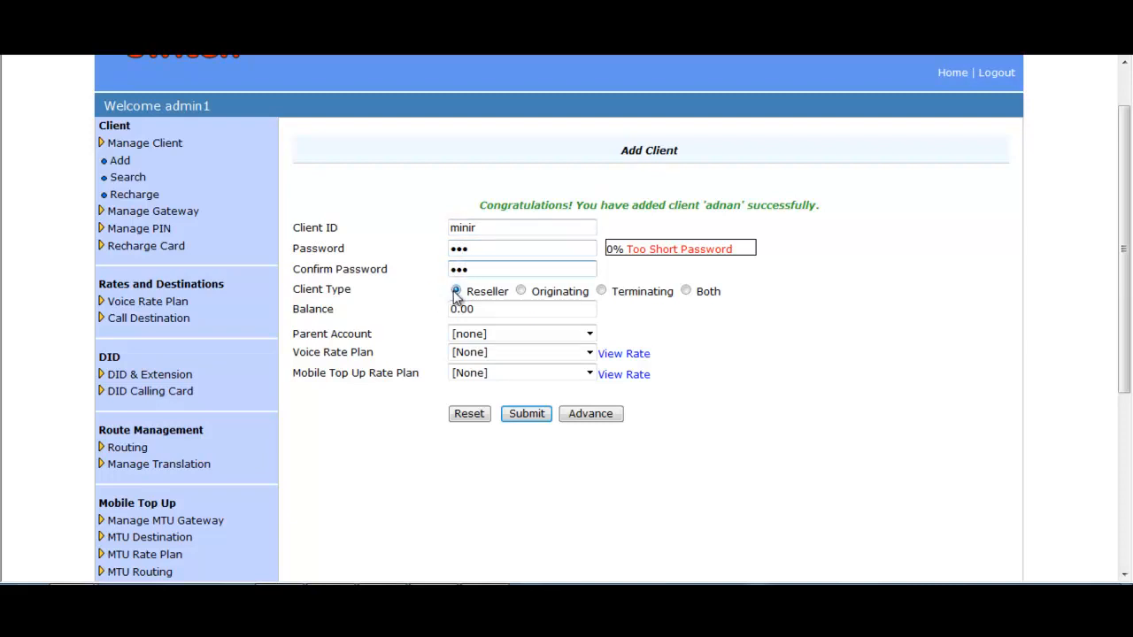
- Make the second client a Reseller with a balance of 30, no parent account and the Test rate Plan voice rate plan
left_click(456, 292)
left_click_drag(485, 310, 436, 306)
type("30")
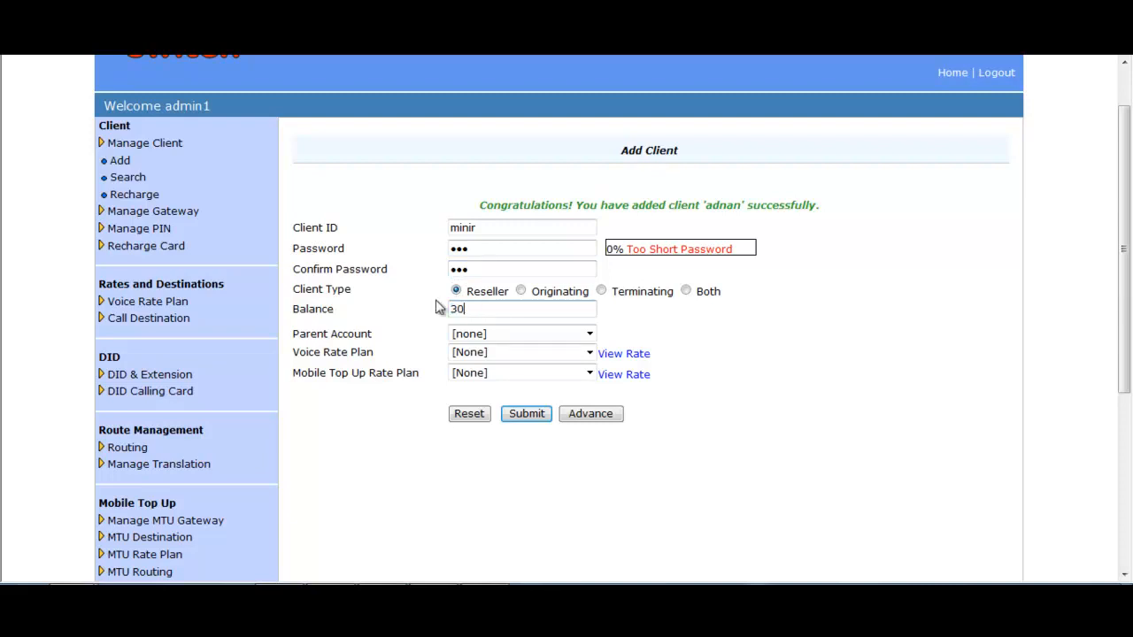
left_click(589, 333)
left_click(590, 341)
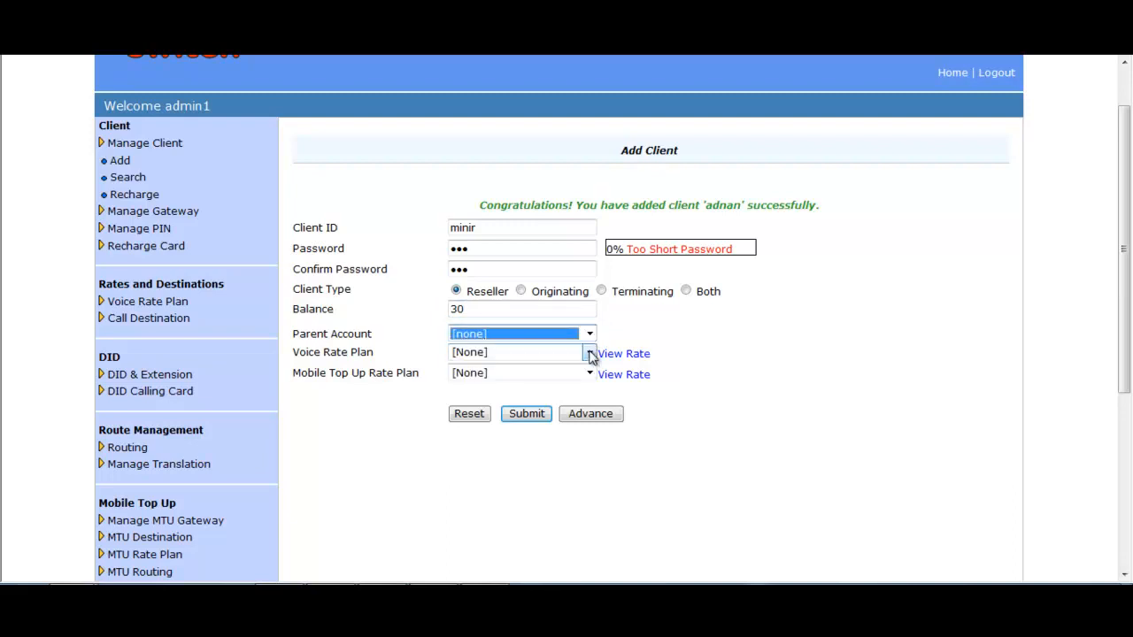
left_click(589, 352)
left_click(498, 391)
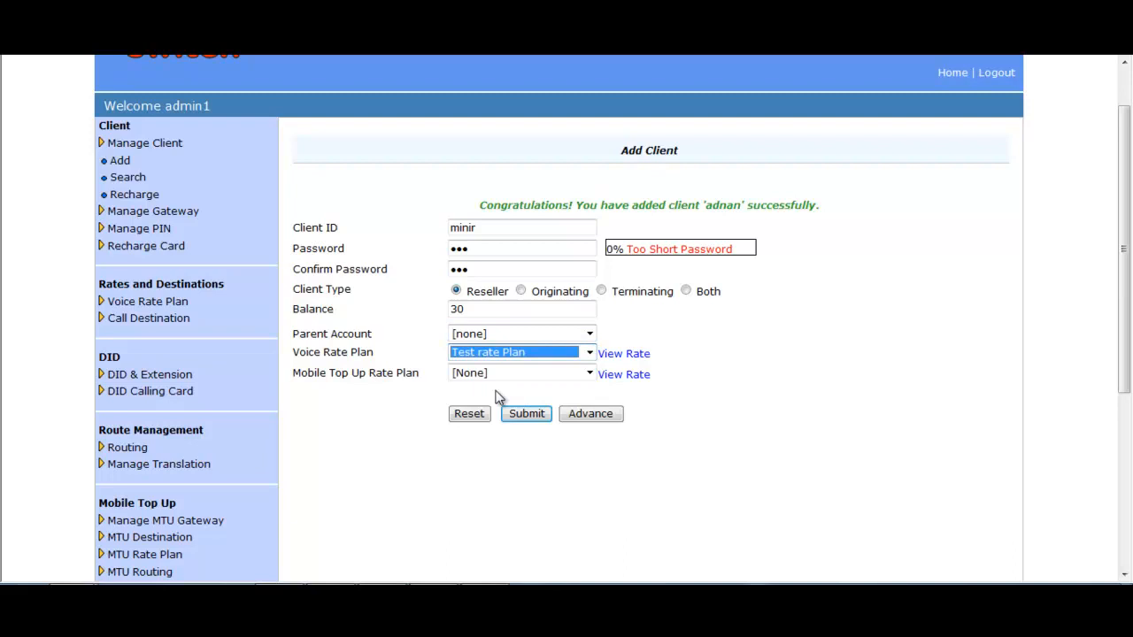
- Show the advanced client settings, increase the voice rate plan by 1% and name the adjusted plan with the client ID followed by "rate"
left_click(590, 416)
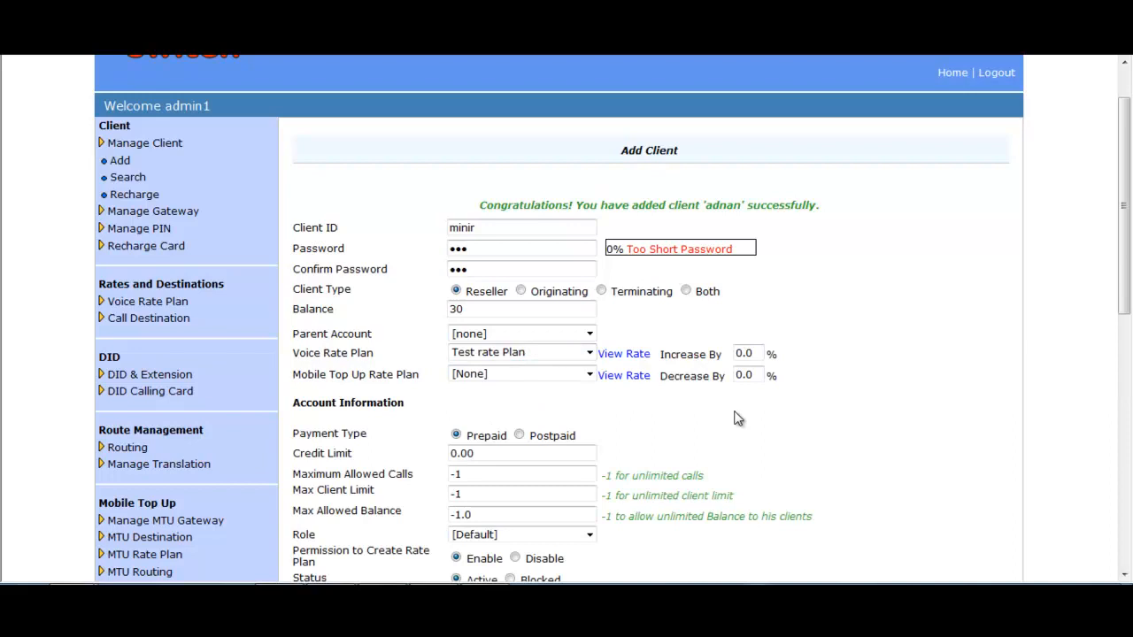
left_click(758, 353)
key("BackSpace")
key("BackSpace")
key("BackSpace")
type("1")
left_click(889, 351)
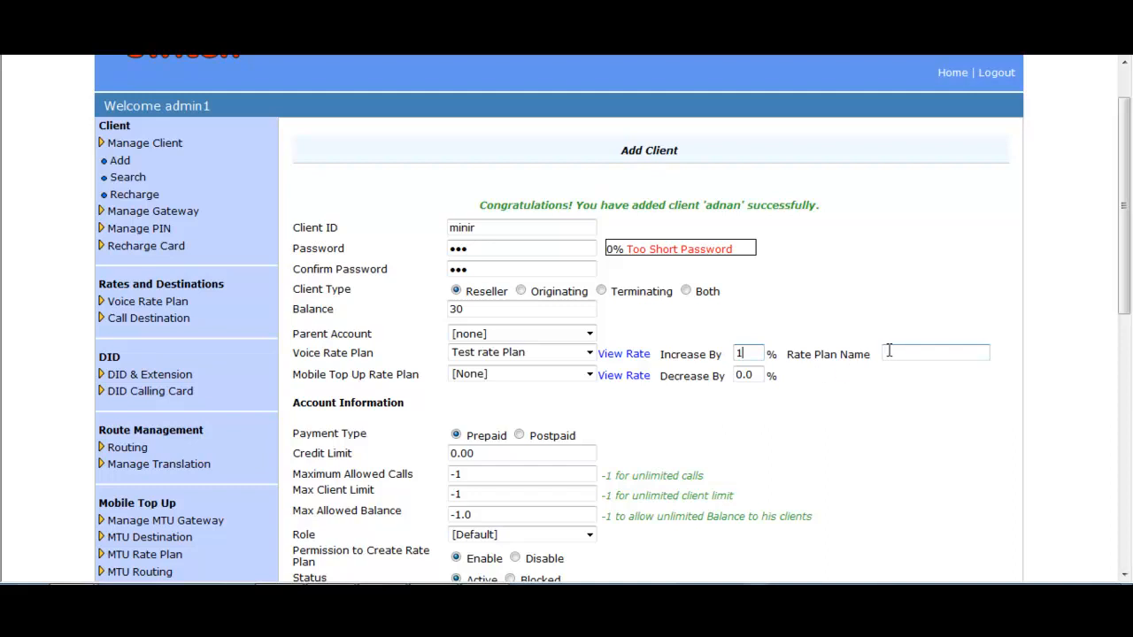
left_click(891, 350)
type("minir rate")
- Keep the mobile top-up rate plan at [None] and set the maximum allowed calls to 100
scroll(943, 319, "down", 3)
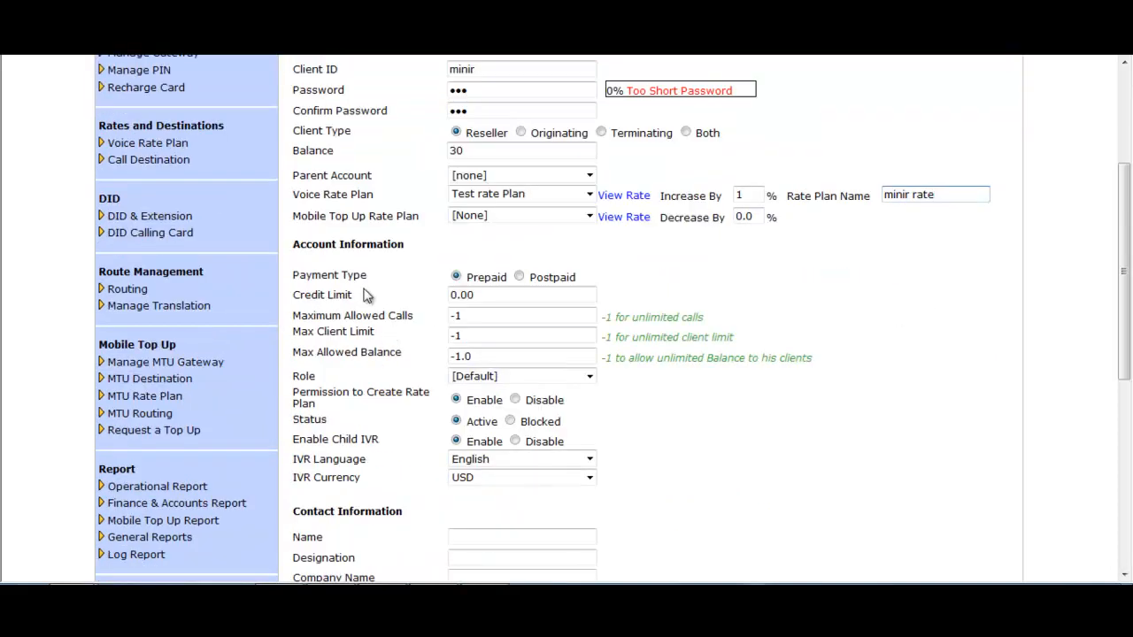
left_click(588, 217)
left_click(588, 219)
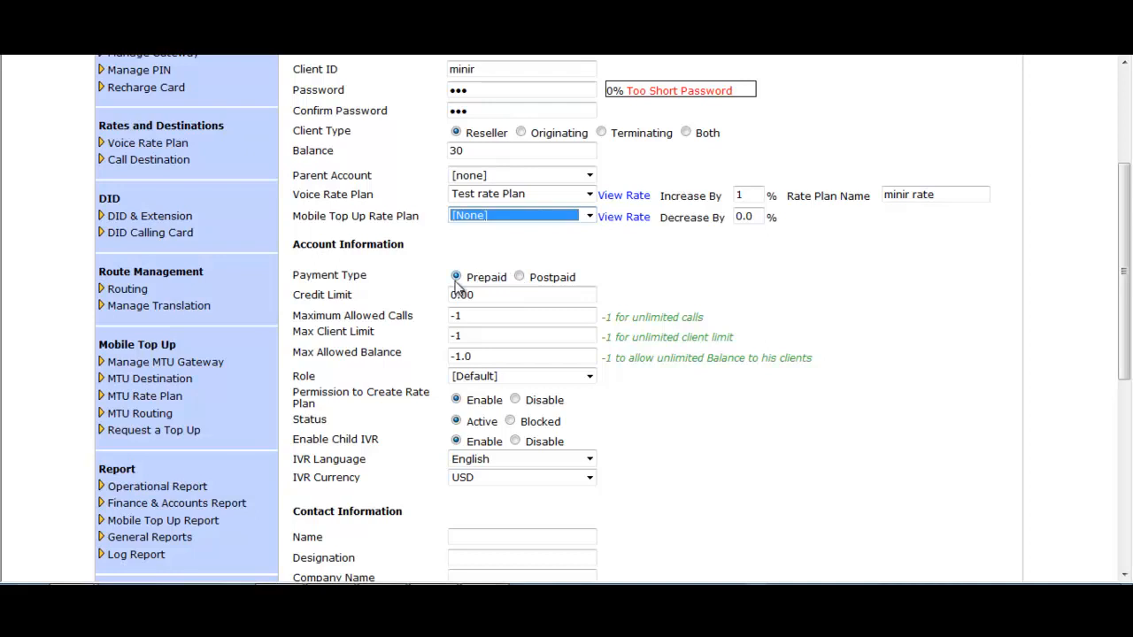
left_click_drag(485, 295, 450, 295)
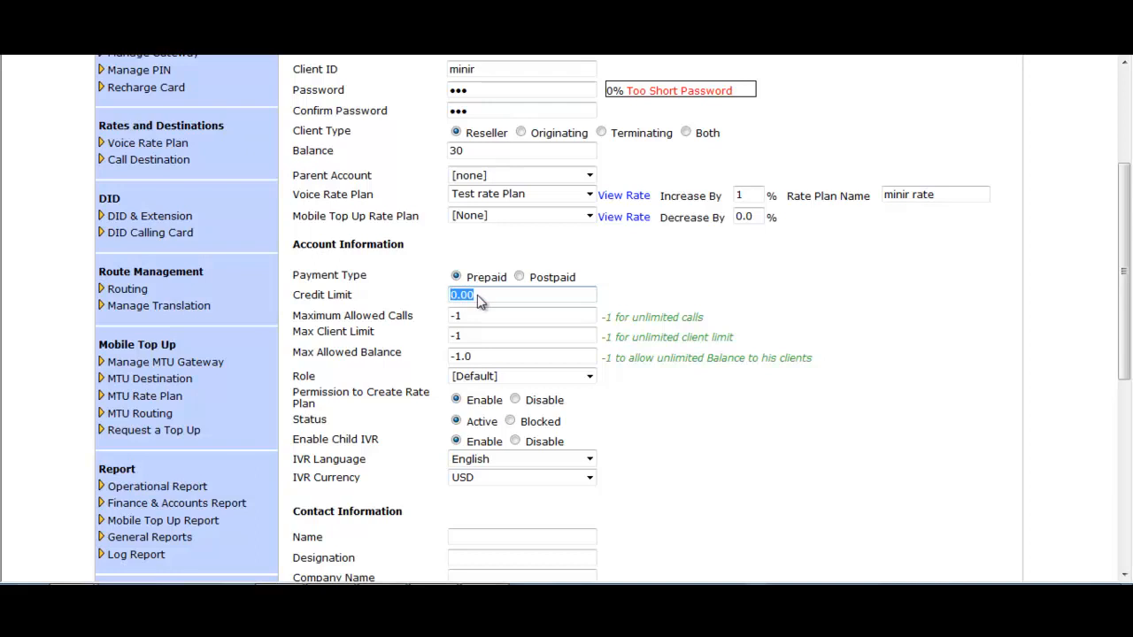
left_click(480, 295)
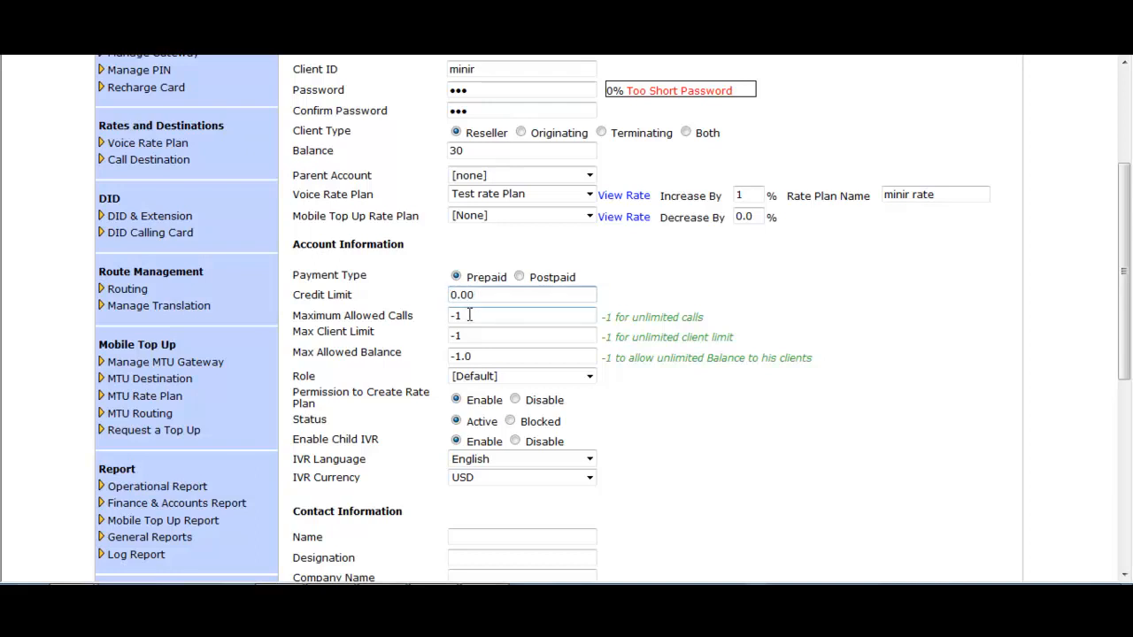
left_click_drag(474, 316, 445, 316)
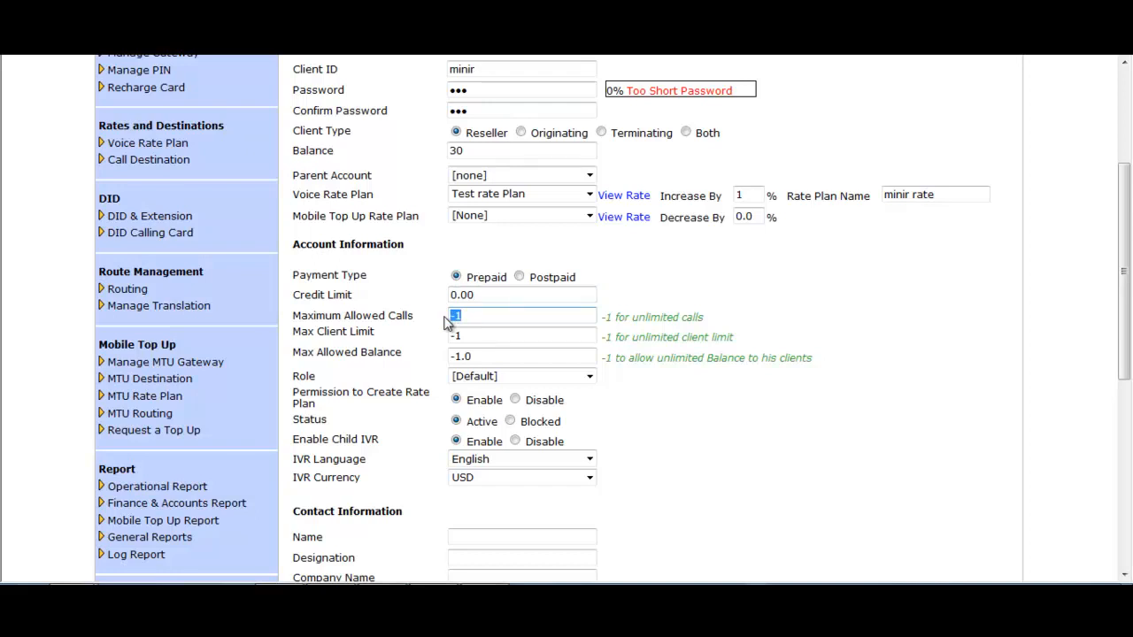
left_click(484, 316)
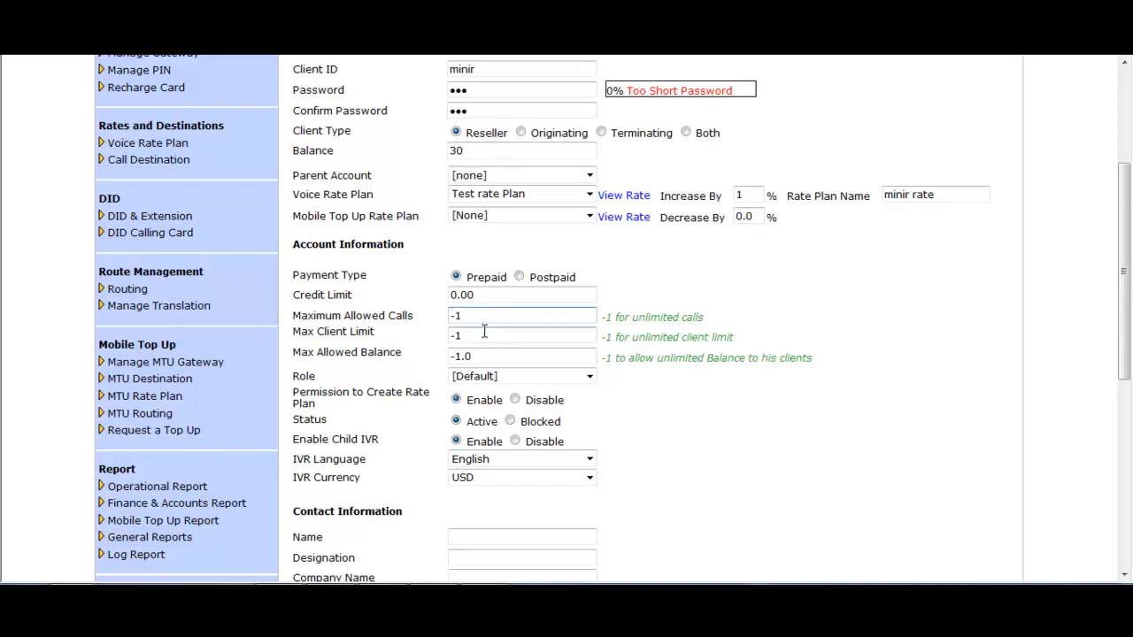
key("BackSpace")
key("BackSpace")
type("100")
- Set the max client limit to 20 and the max allowed balance to 5000
left_click(487, 334)
left_click_drag(468, 338, 449, 337)
left_click(499, 338)
left_click_drag(462, 335, 450, 335)
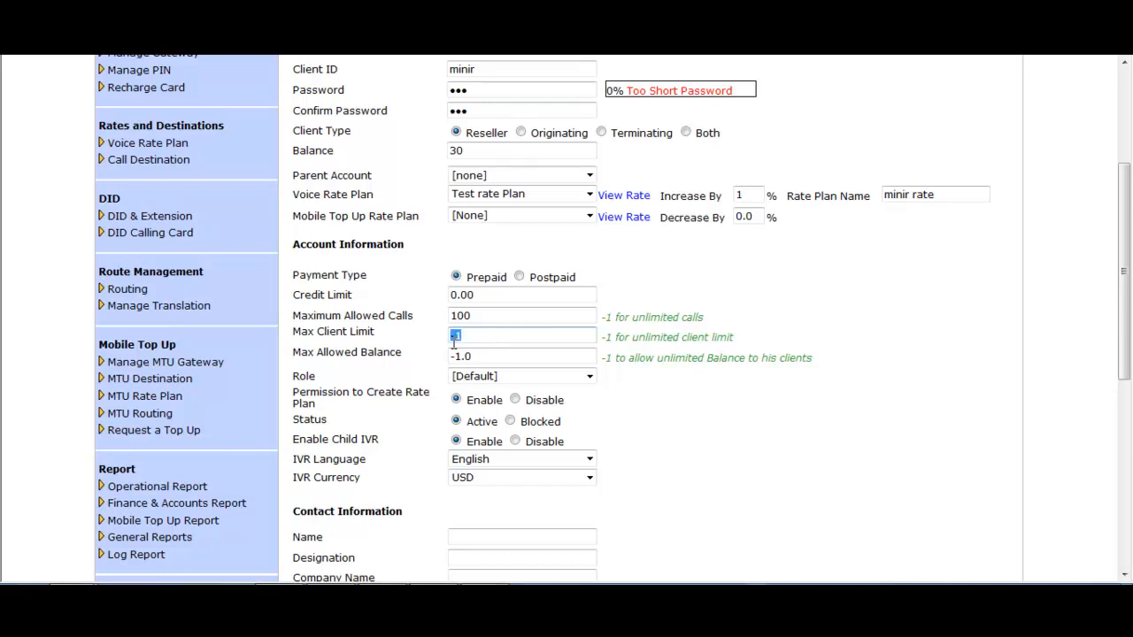
type("20")
left_click_drag(506, 355, 448, 352)
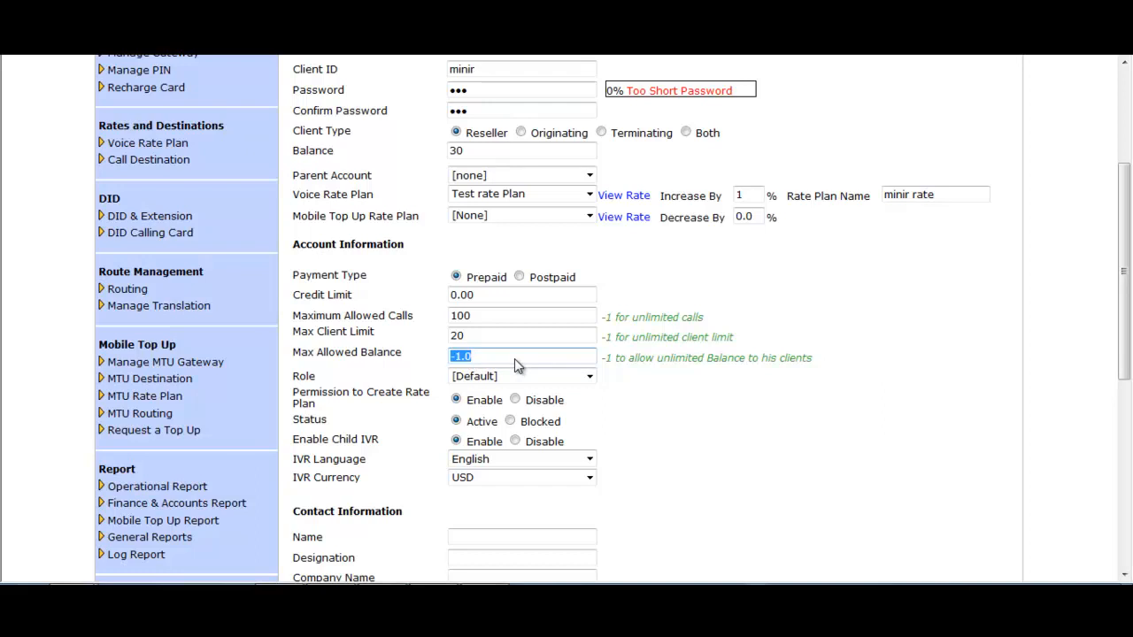
type("5000")
- Keep the [Default] role, enable the permission to create rate plans and set the status to Active
left_click(588, 377)
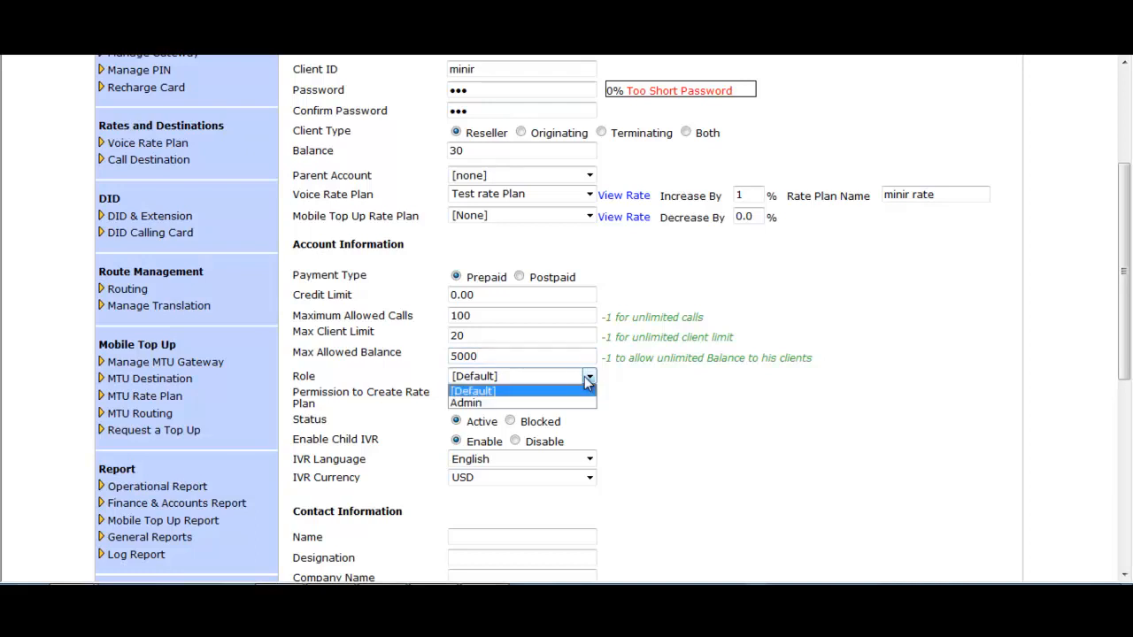
left_click(587, 378)
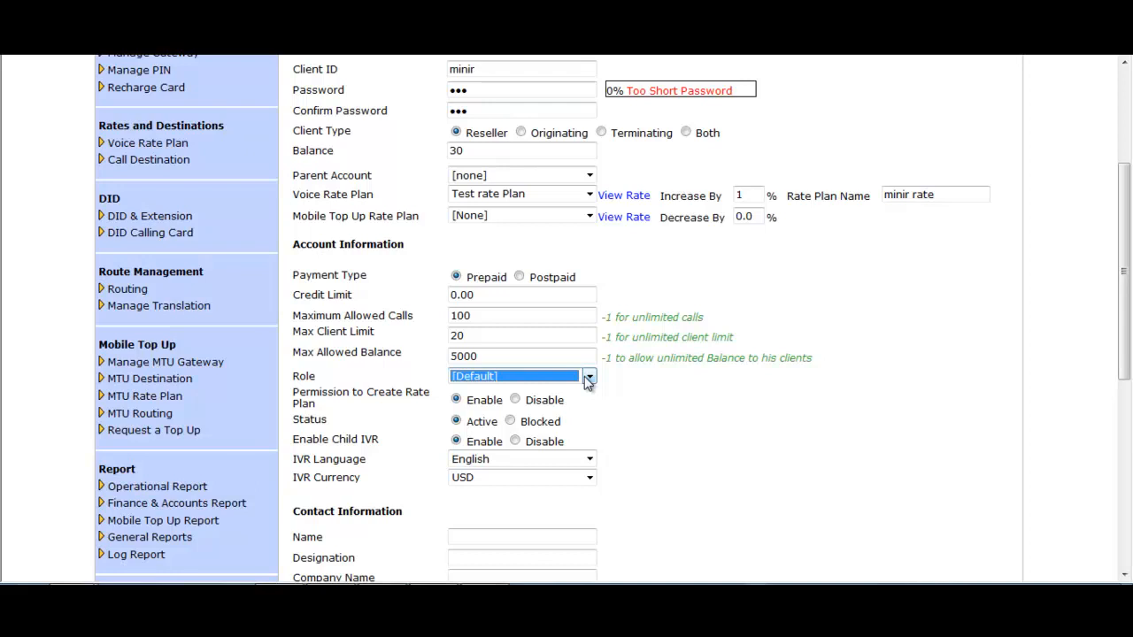
left_click(457, 399)
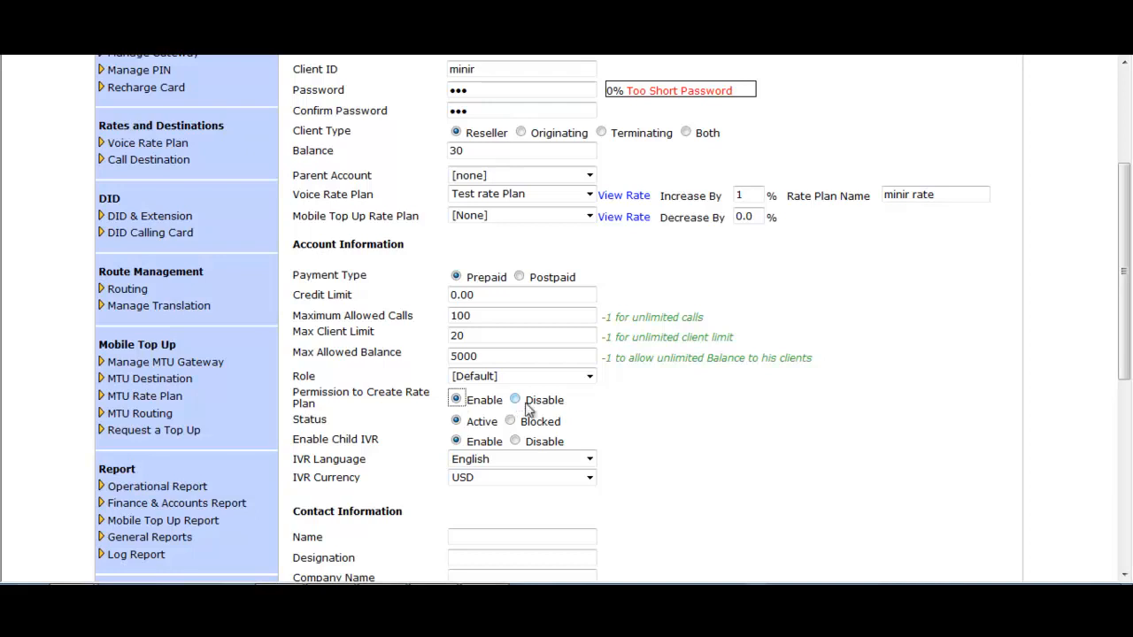
left_click_drag(526, 400, 590, 404)
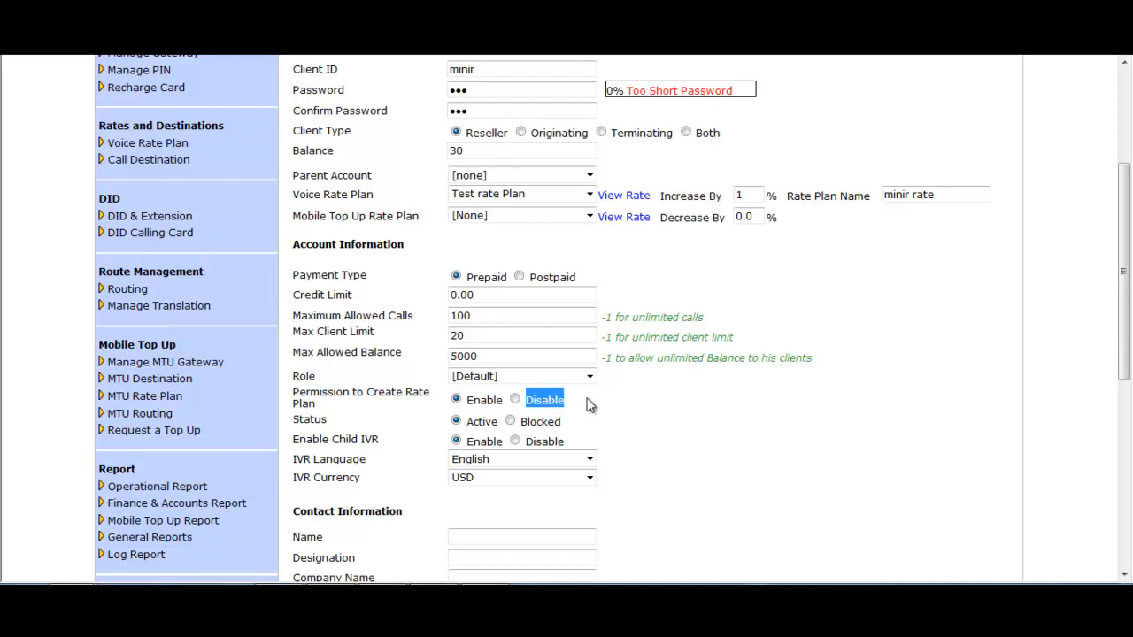
left_click(455, 424)
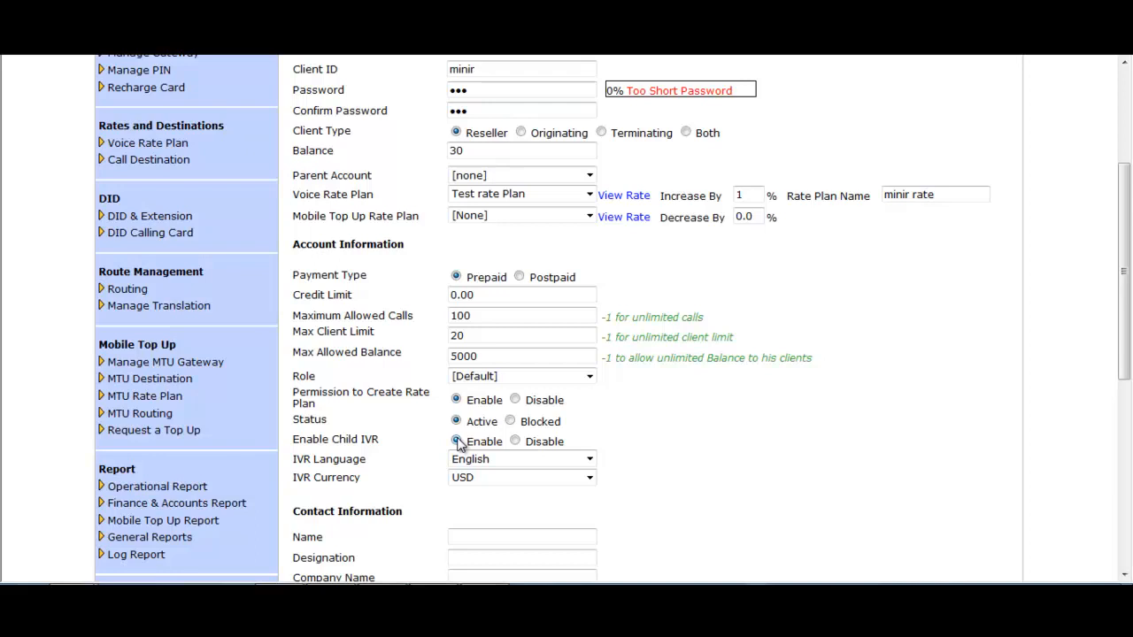
- Keep English as the IVR language and USD as the IVR currency for the reseller client
left_click(589, 461)
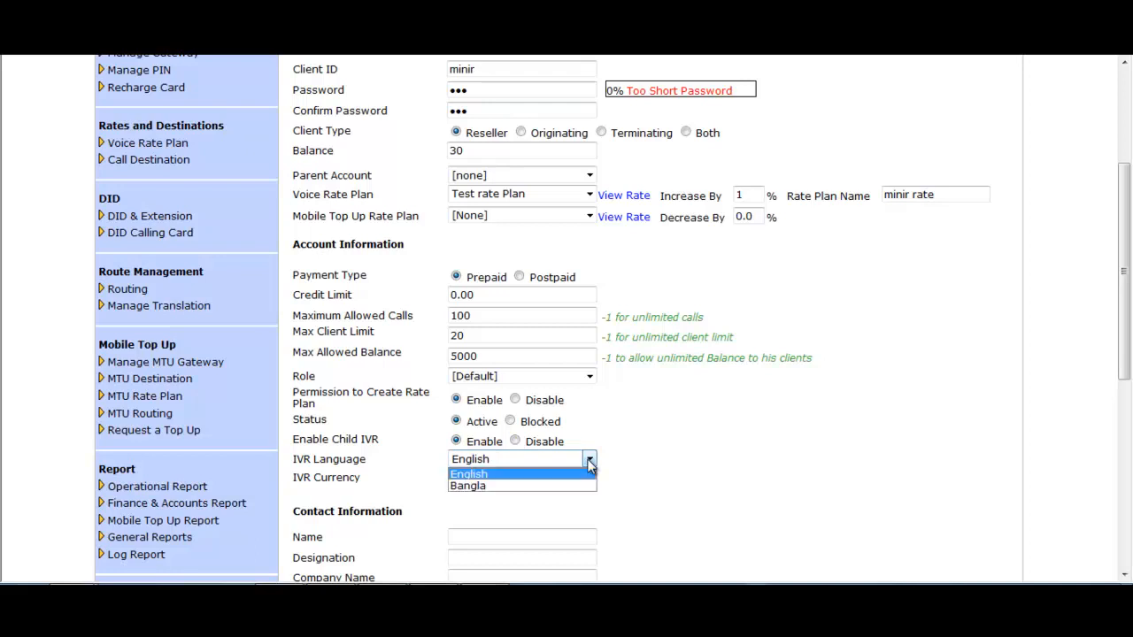
left_click(590, 464)
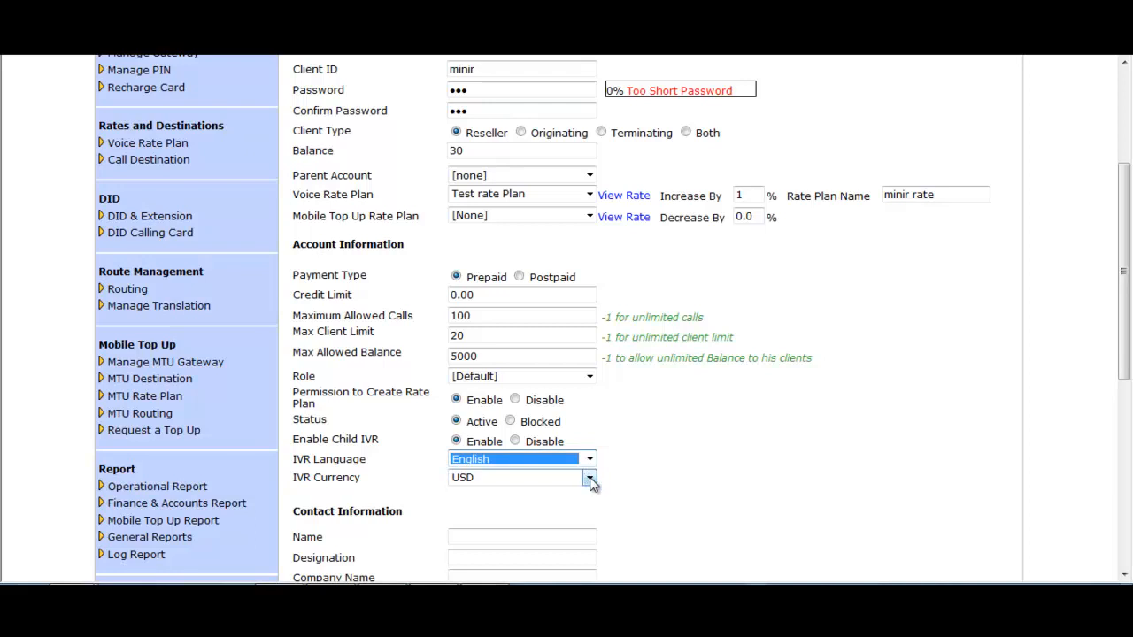
left_click(589, 479)
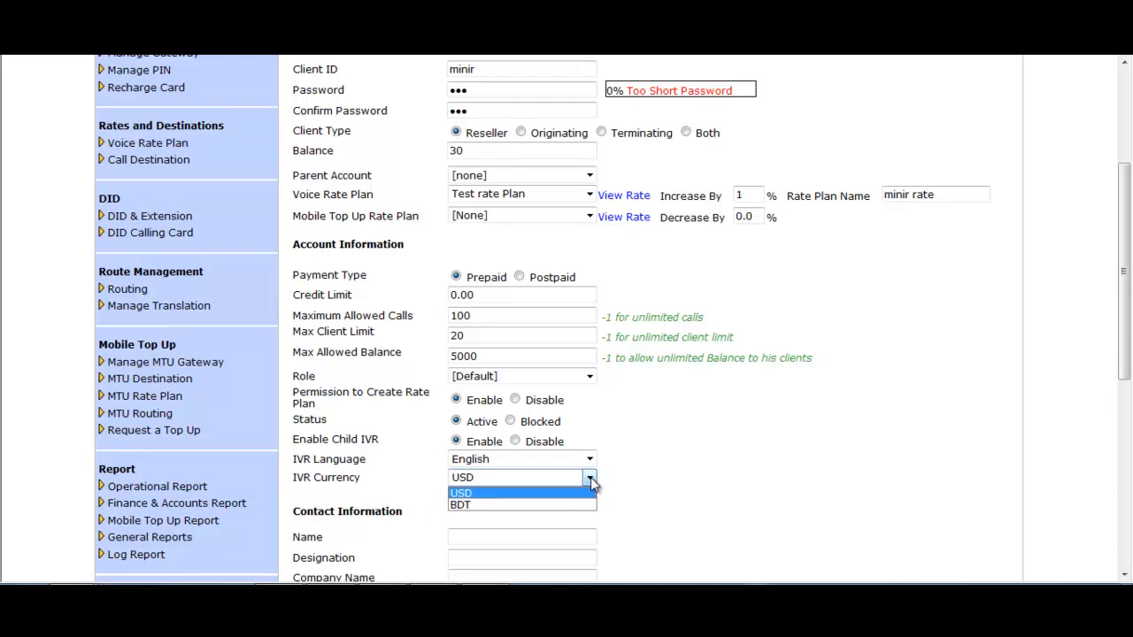
left_click(591, 477)
- Leave the contact information and billing contact fields blank and submit the new reseller client
scroll(552, 505, "down", 3)
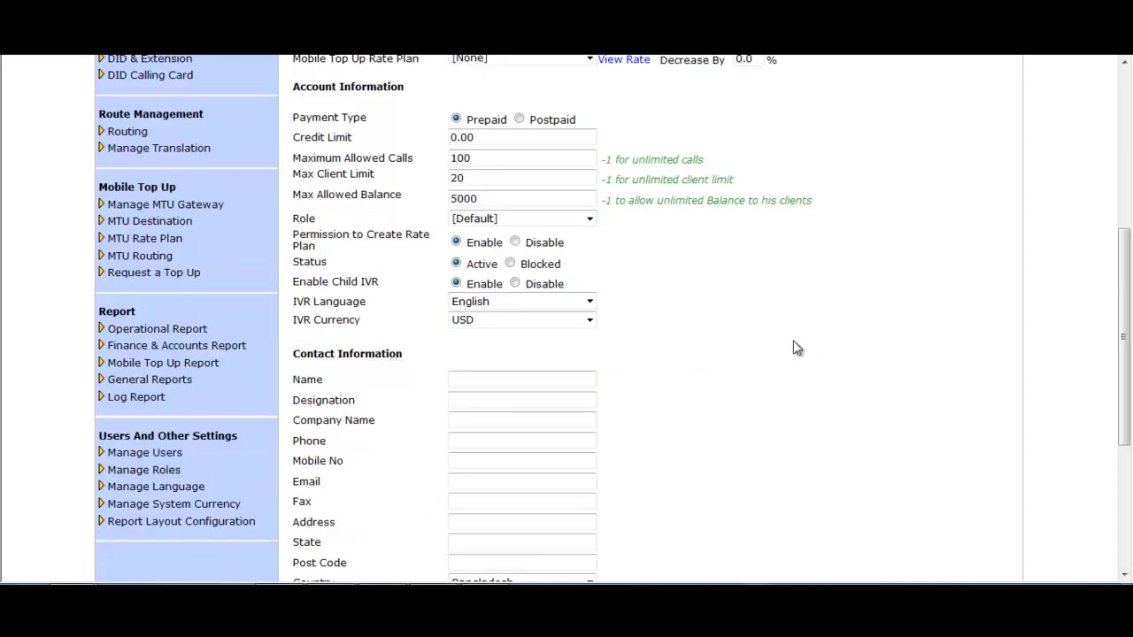
left_click_drag(405, 355, 301, 347)
left_click(687, 361)
scroll(677, 367, "down", 2)
scroll(669, 373, "down", 3)
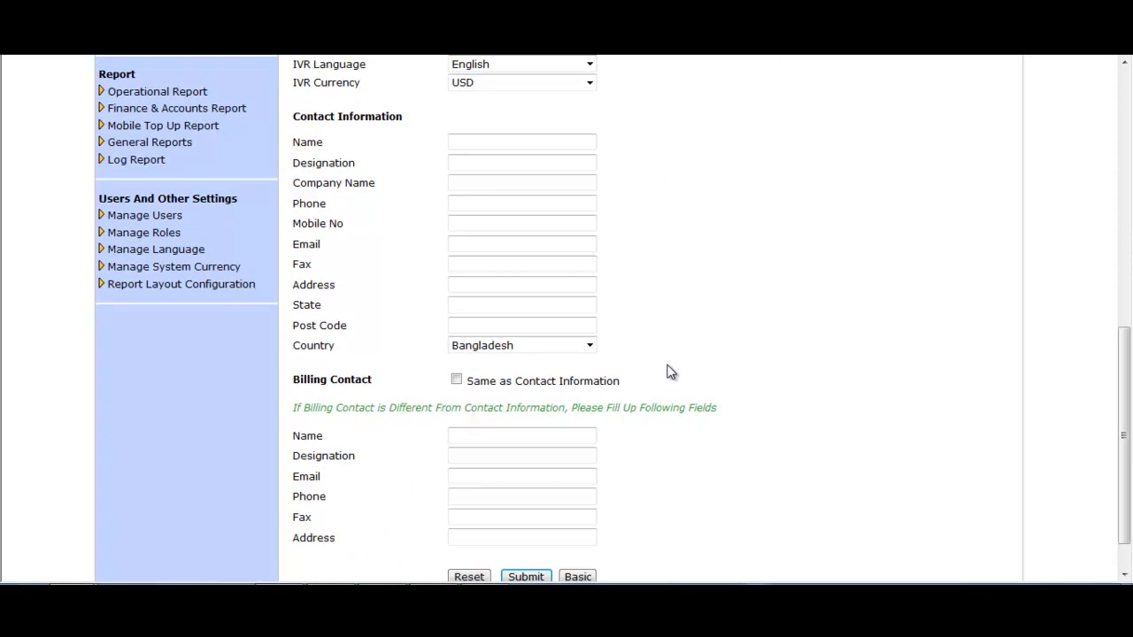
scroll(670, 372, "down", 1)
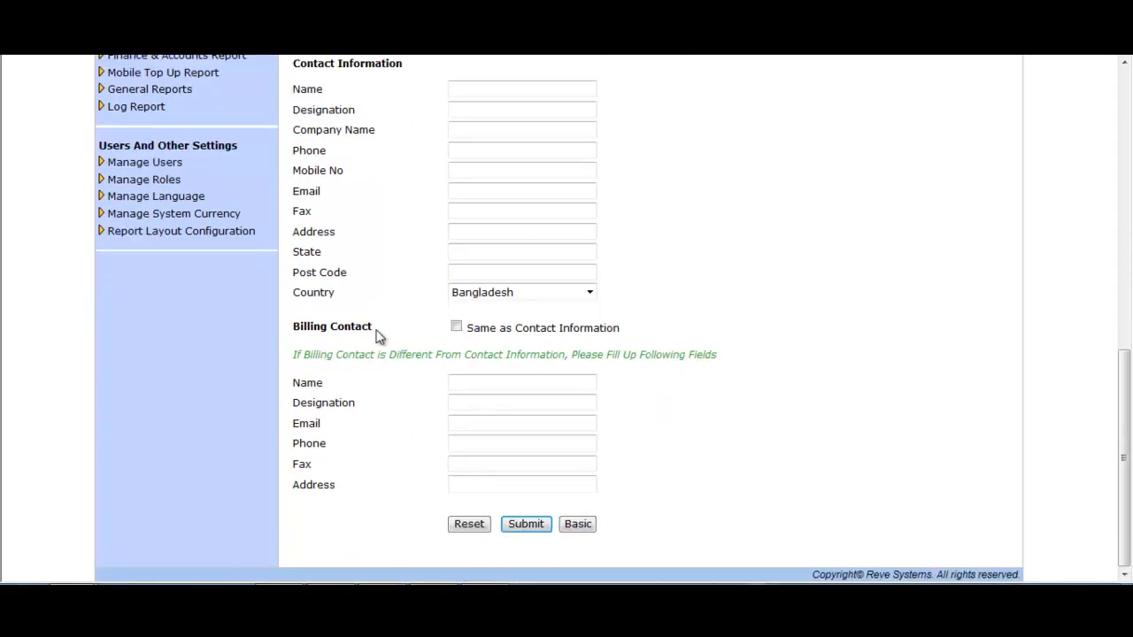
left_click_drag(376, 334, 298, 326)
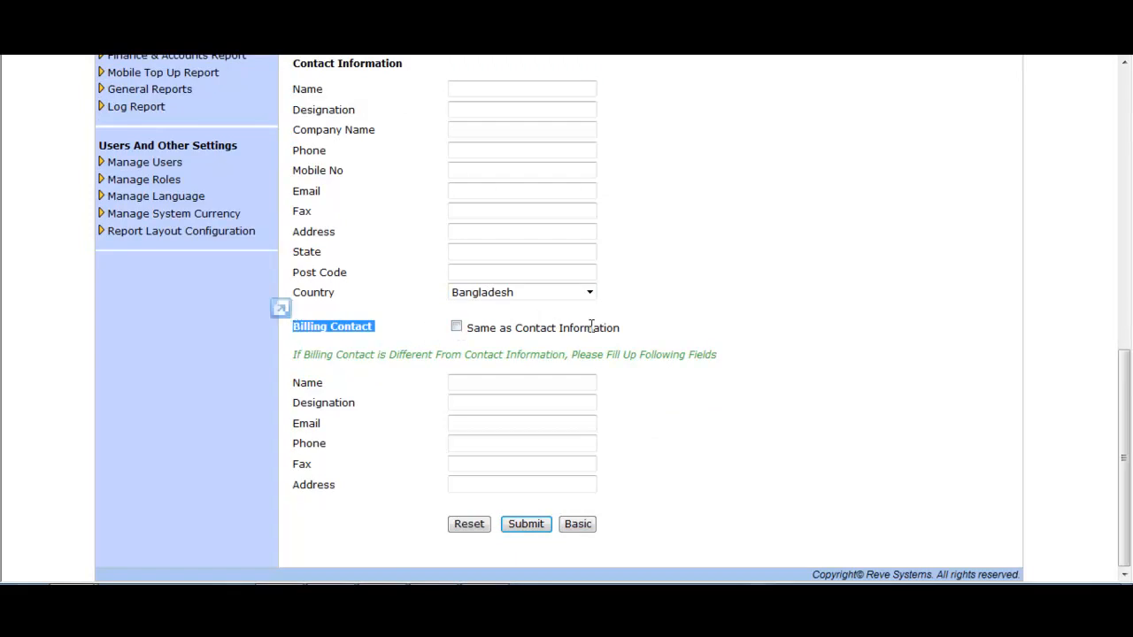
left_click(657, 336)
left_click(553, 456)
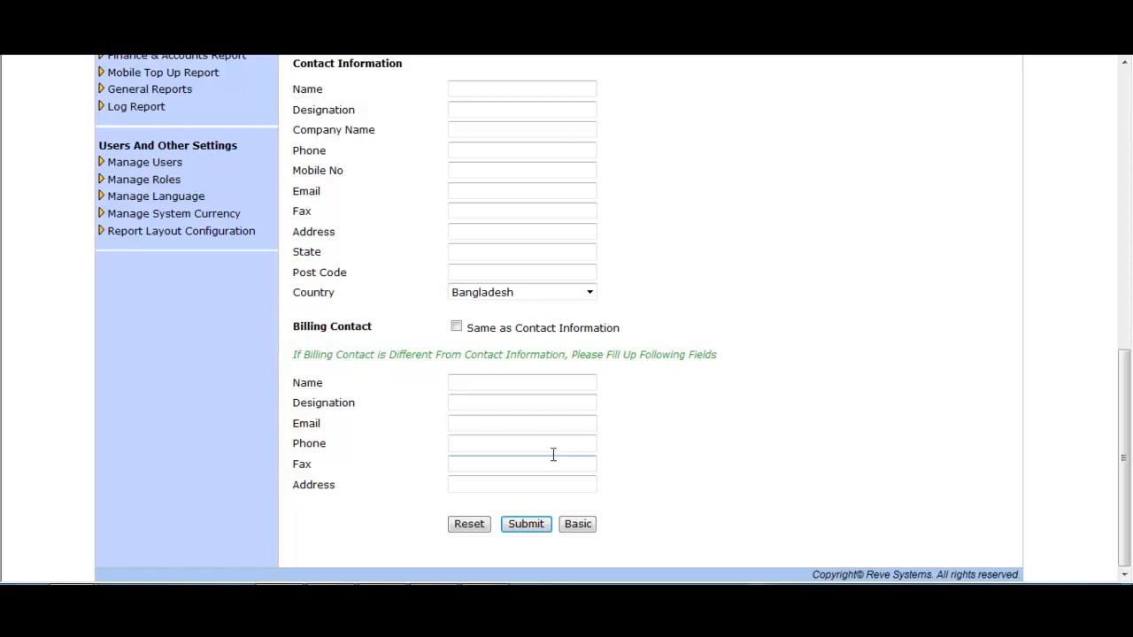
left_click(528, 527)
left_click(527, 525)
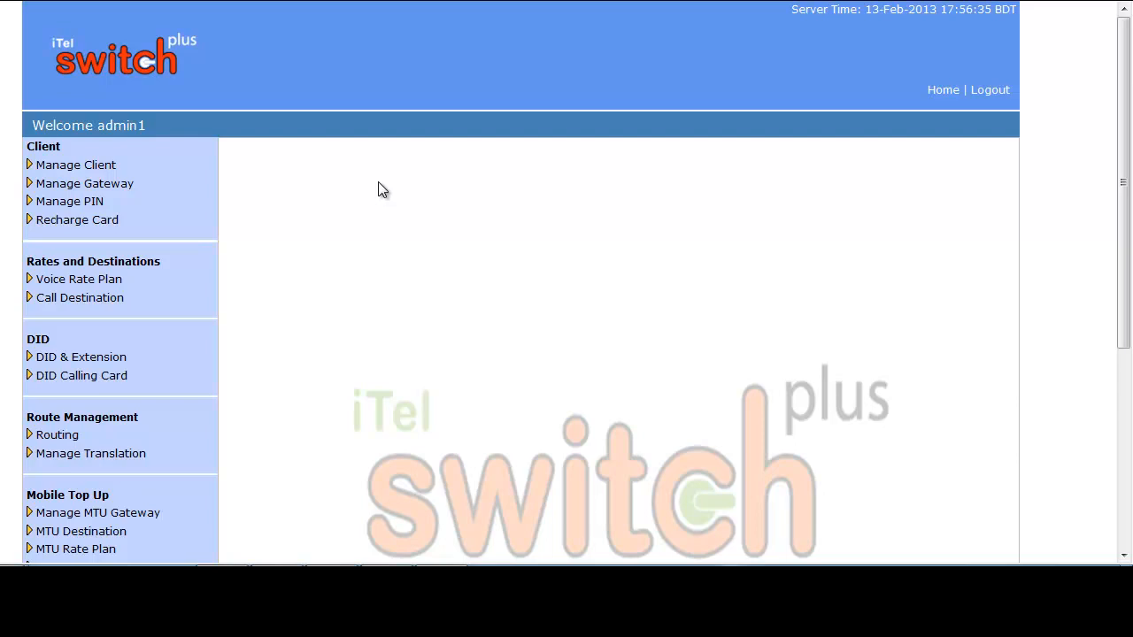
- Start adding another client and fill in its client ID, password and password confirmation
left_click(99, 165)
left_click(50, 186)
left_click(431, 235)
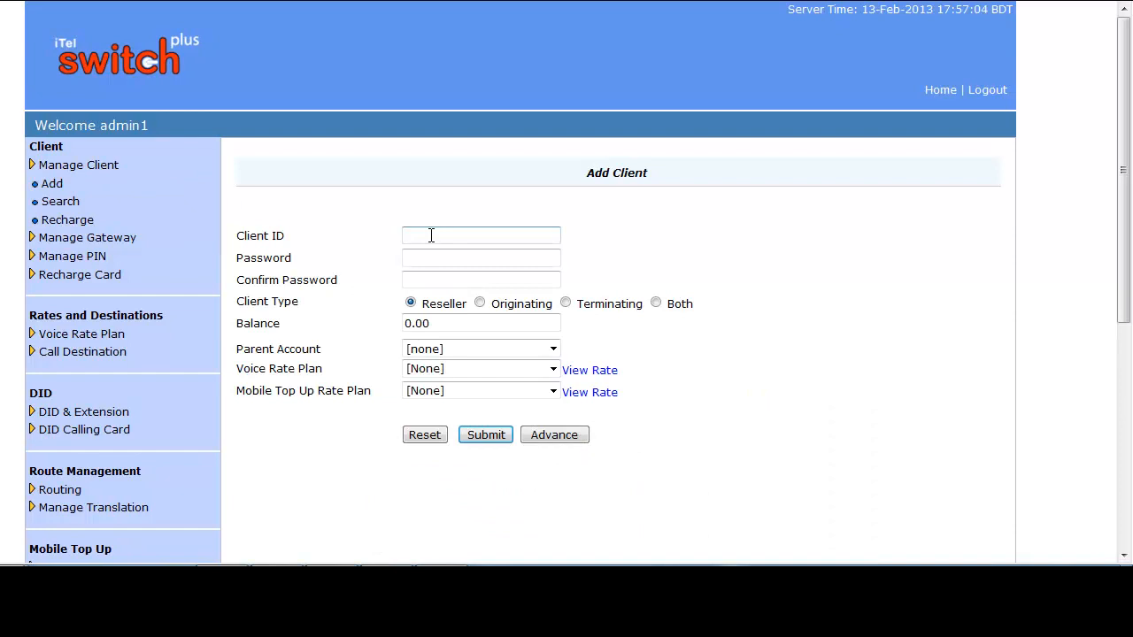
type("suvo")
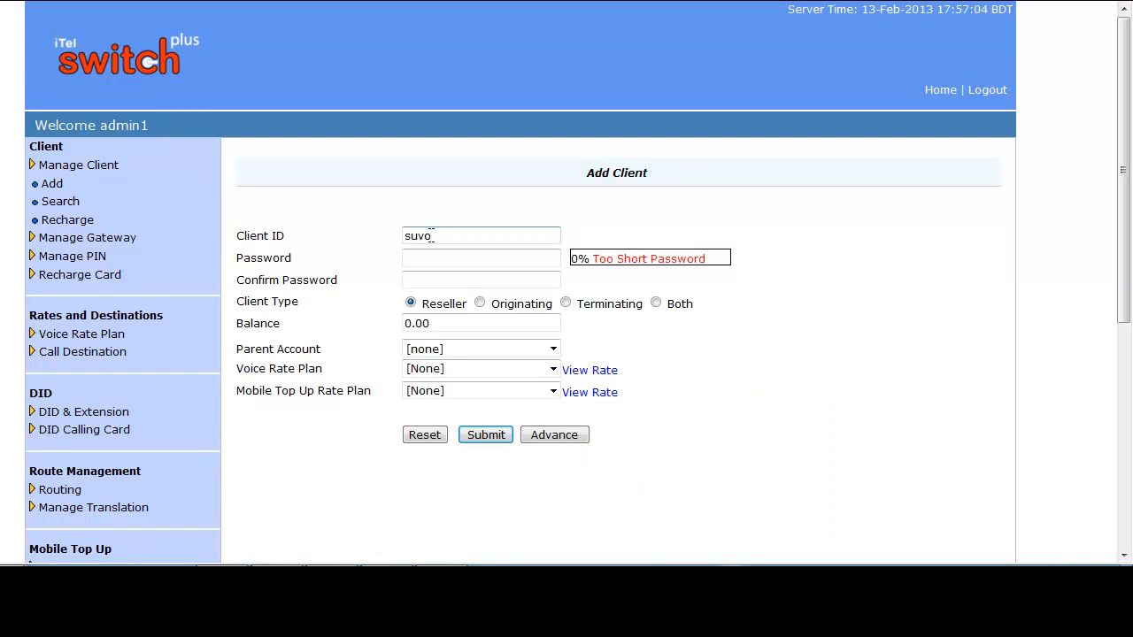
left_click(425, 259)
left_click(431, 280)
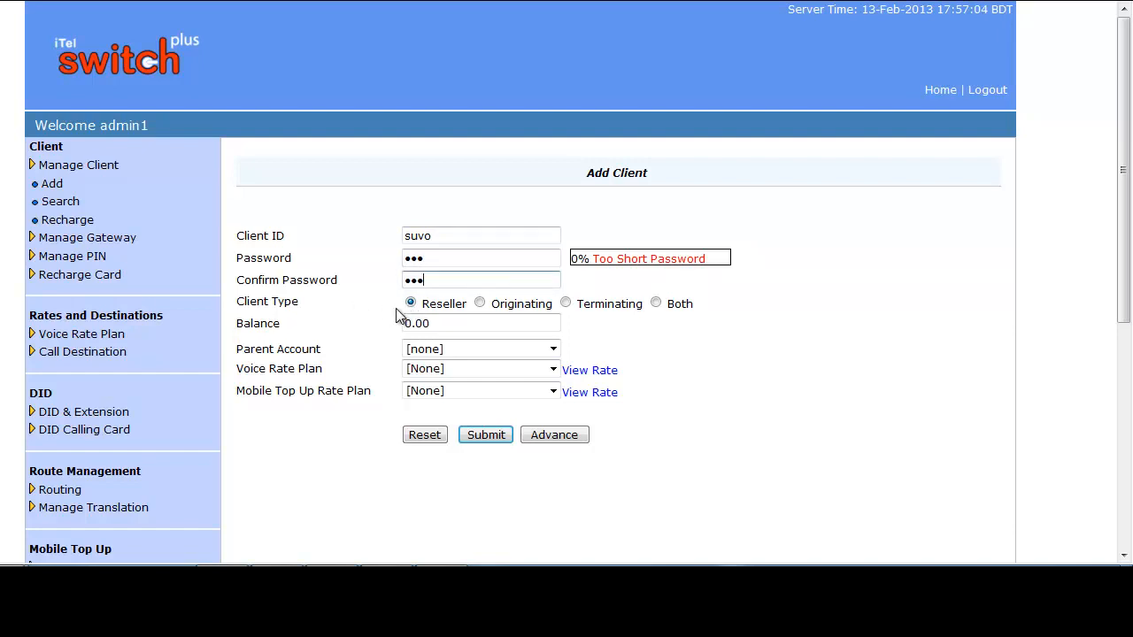
- Set the client type to Originating and the balance to 200
left_click(481, 304)
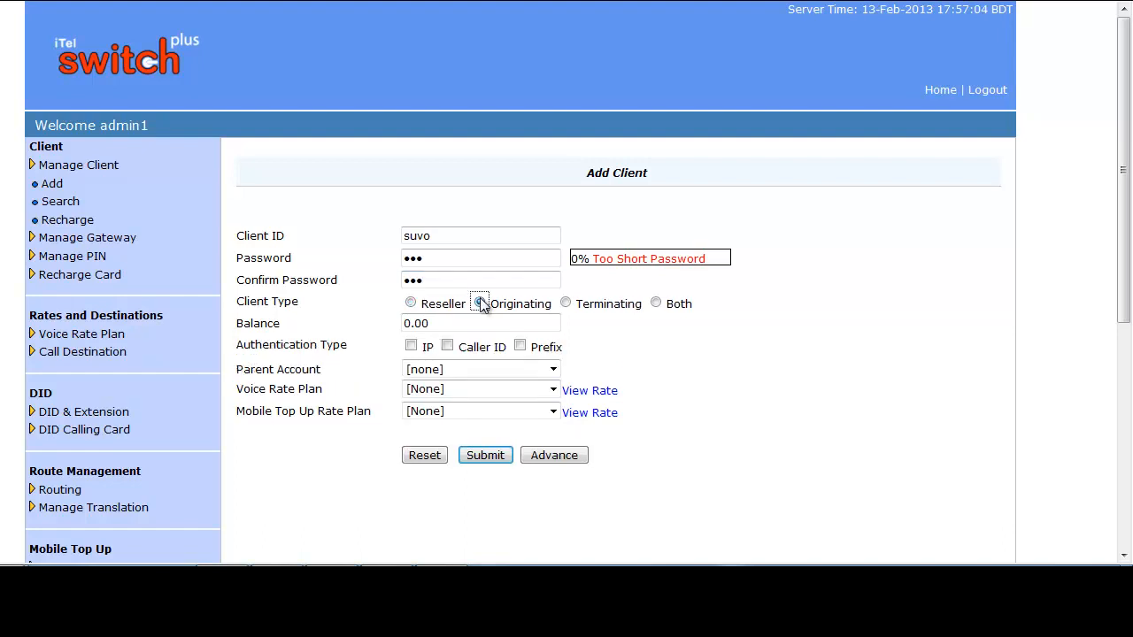
left_click_drag(447, 325, 407, 325)
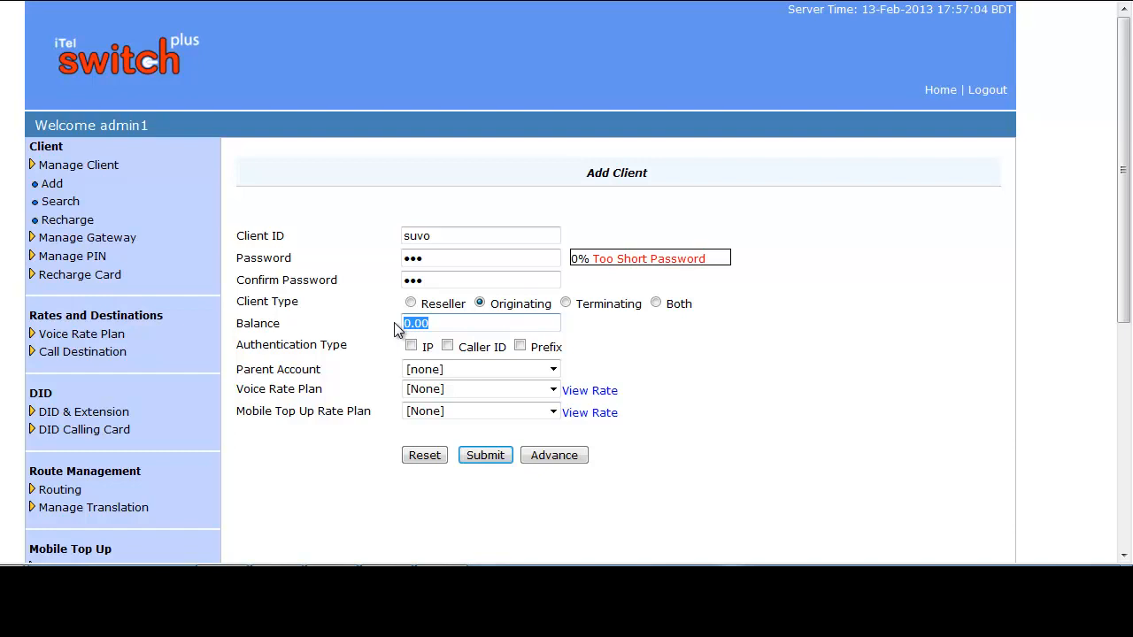
type("200")
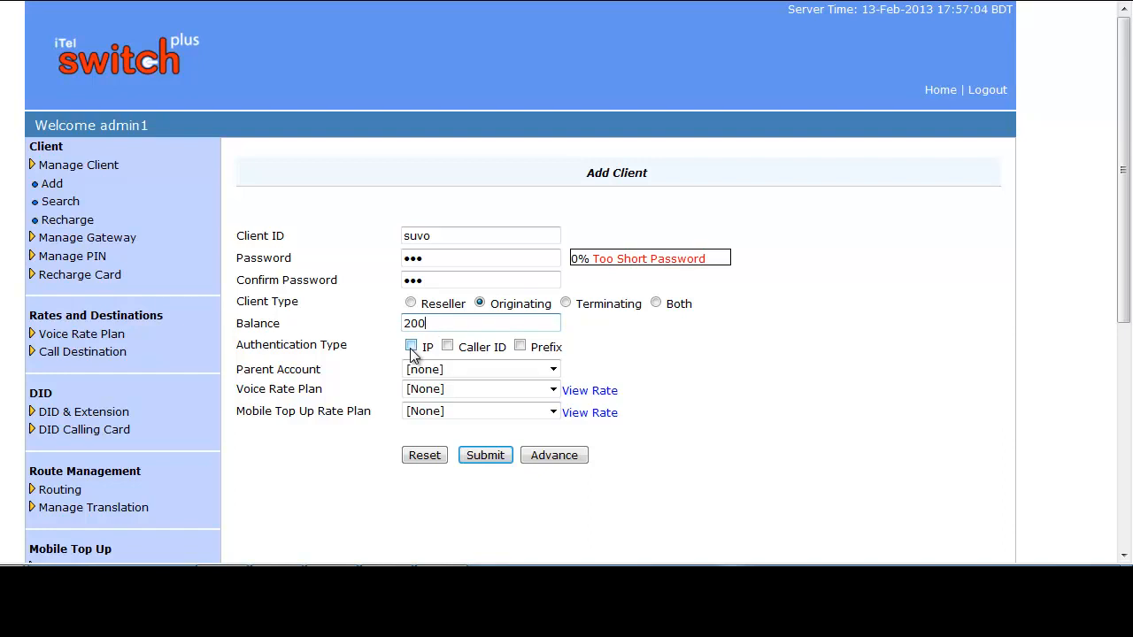
- Enable IP authentication and add 45.67.78.45 with port 5060 as the originating client's IP
left_click(413, 349)
left_click(411, 346)
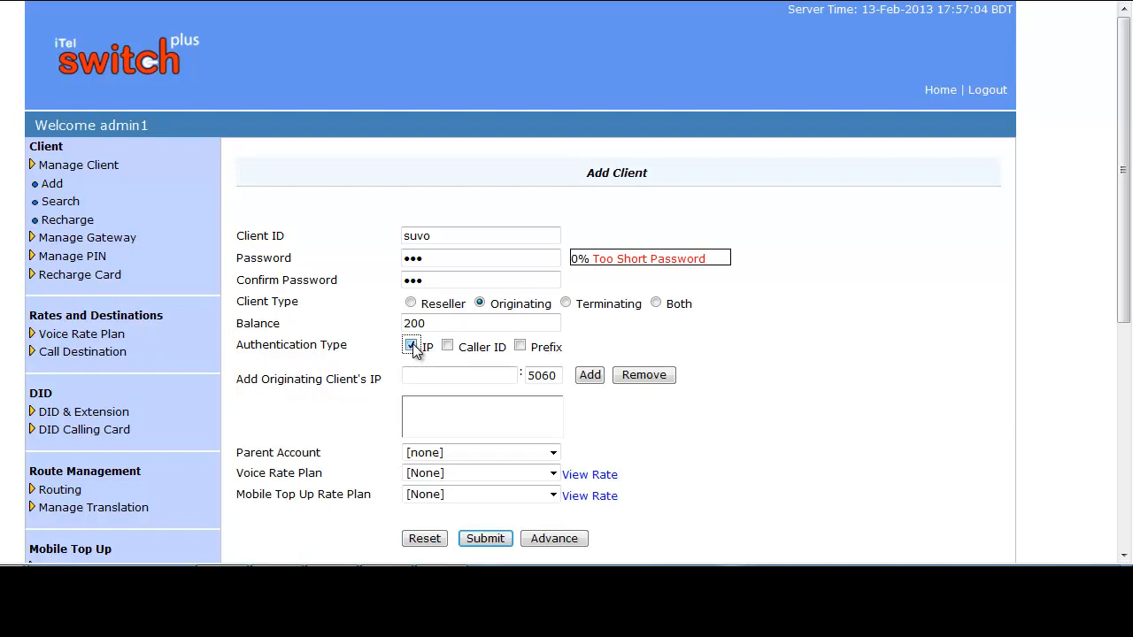
left_click(415, 376)
type("45.67.78.45")
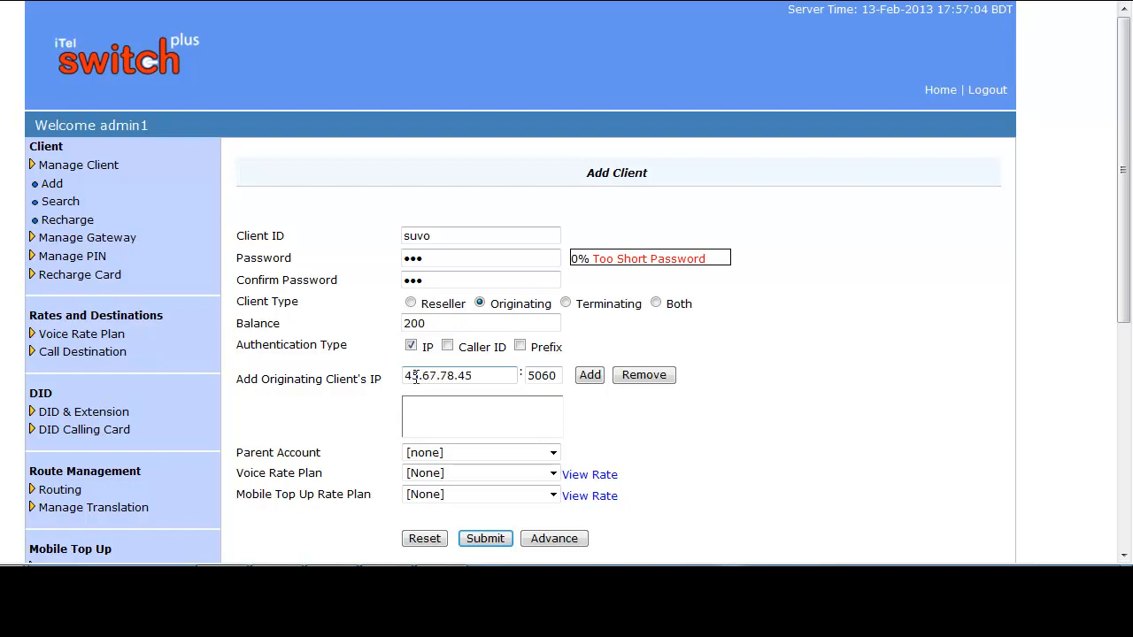
left_click(590, 375)
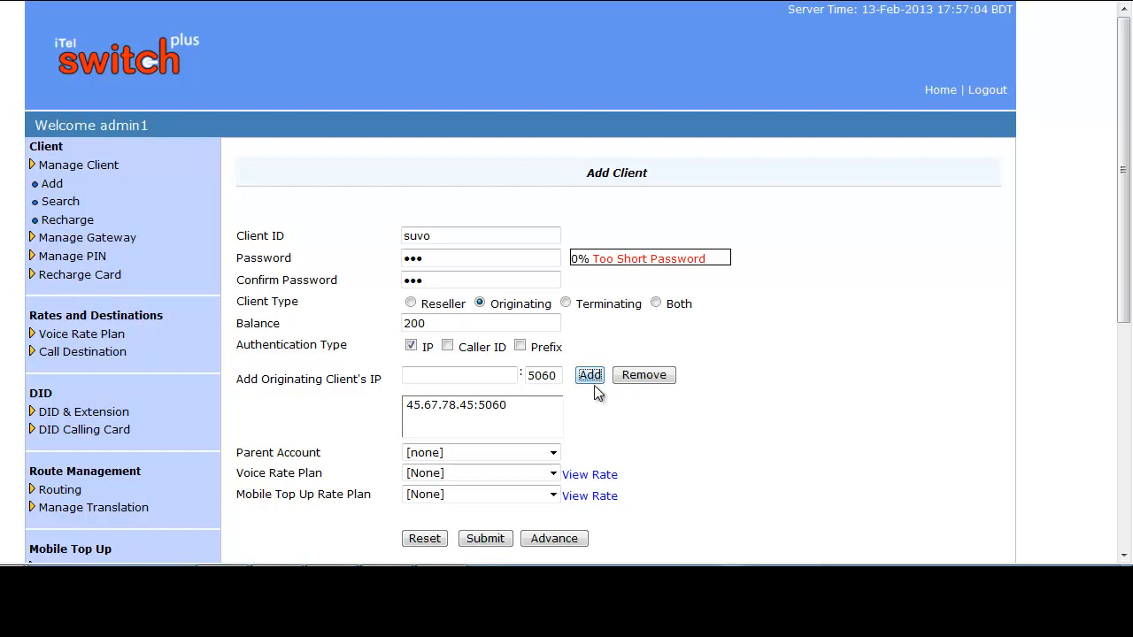
- Assign the voice rate plan created for the previous reseller, keeping the parent account and mobile top-up rate plan at none
scroll(597, 390, "down", 2)
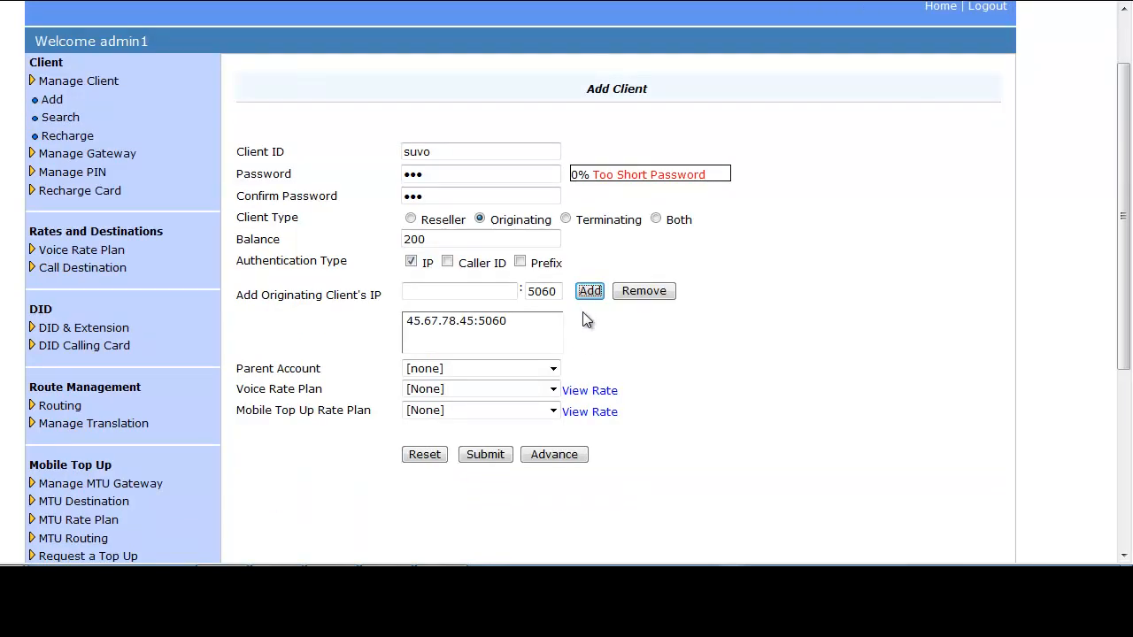
left_click(556, 374)
left_click(556, 387)
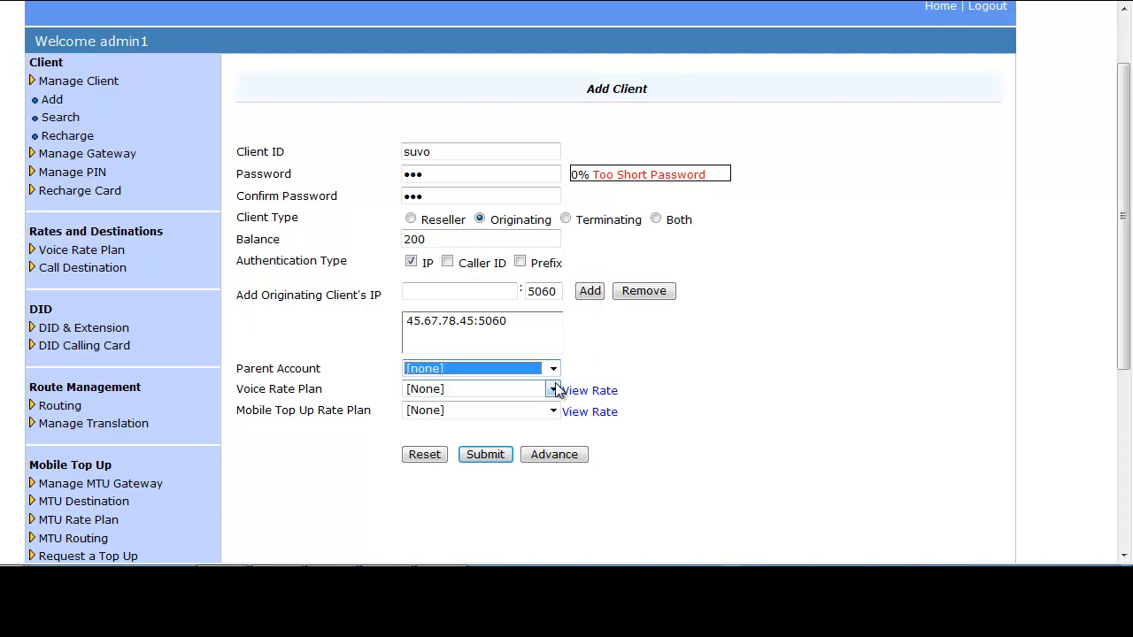
left_click(554, 390)
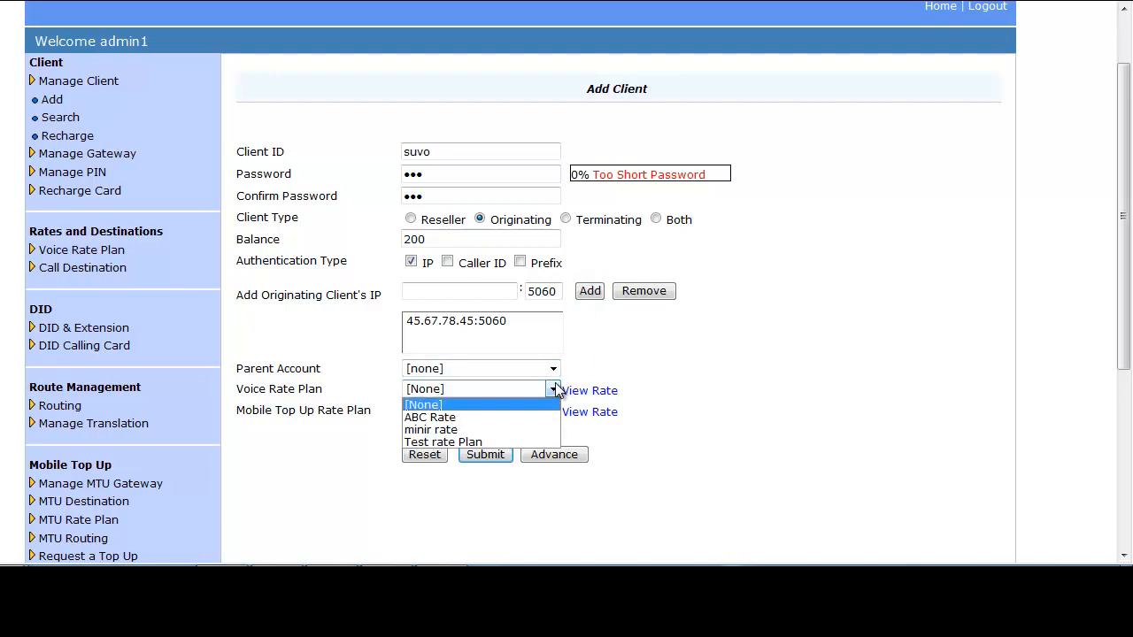
left_click(457, 430)
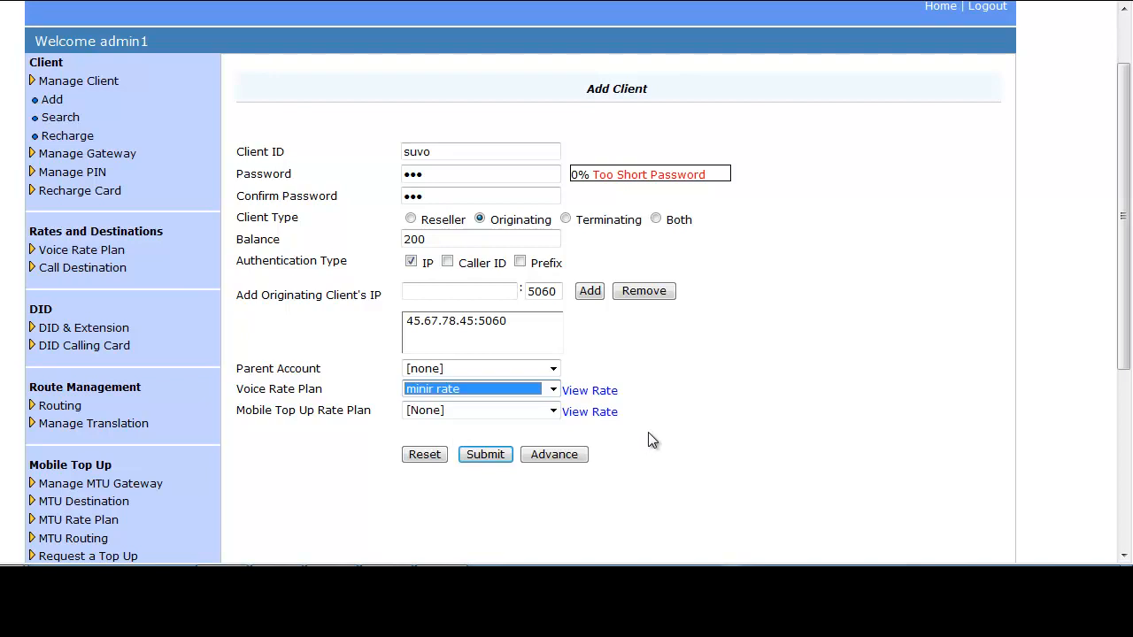
left_click(552, 413)
left_click(483, 426)
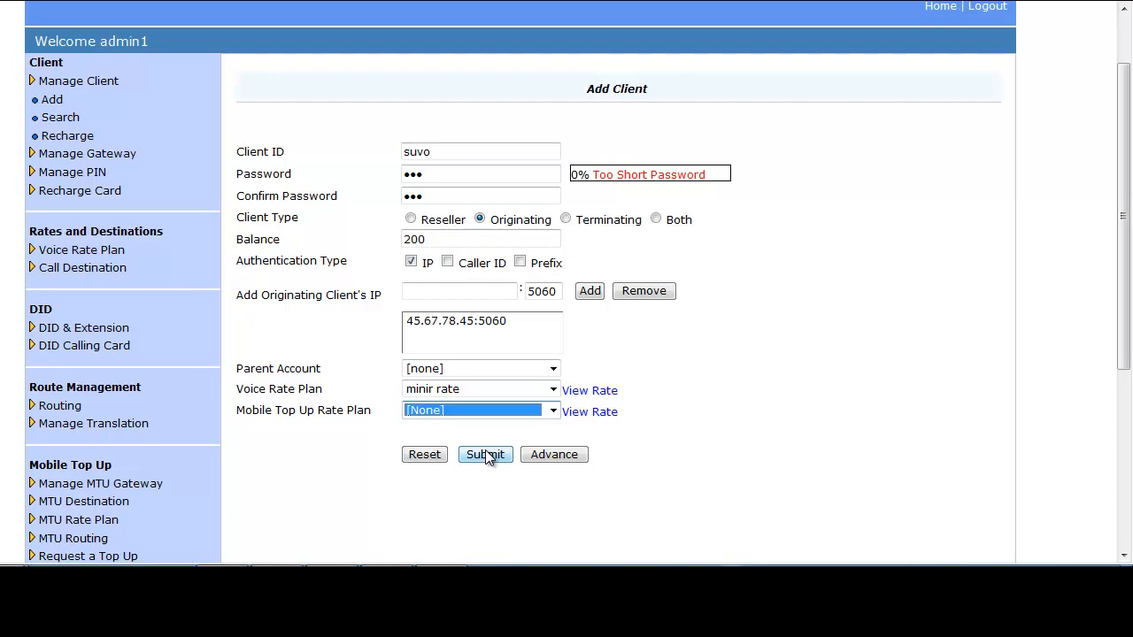
- Show the advanced client settings, keep the credit limit at 0.00 and set the maximum allowed calls to 300
left_click(555, 454)
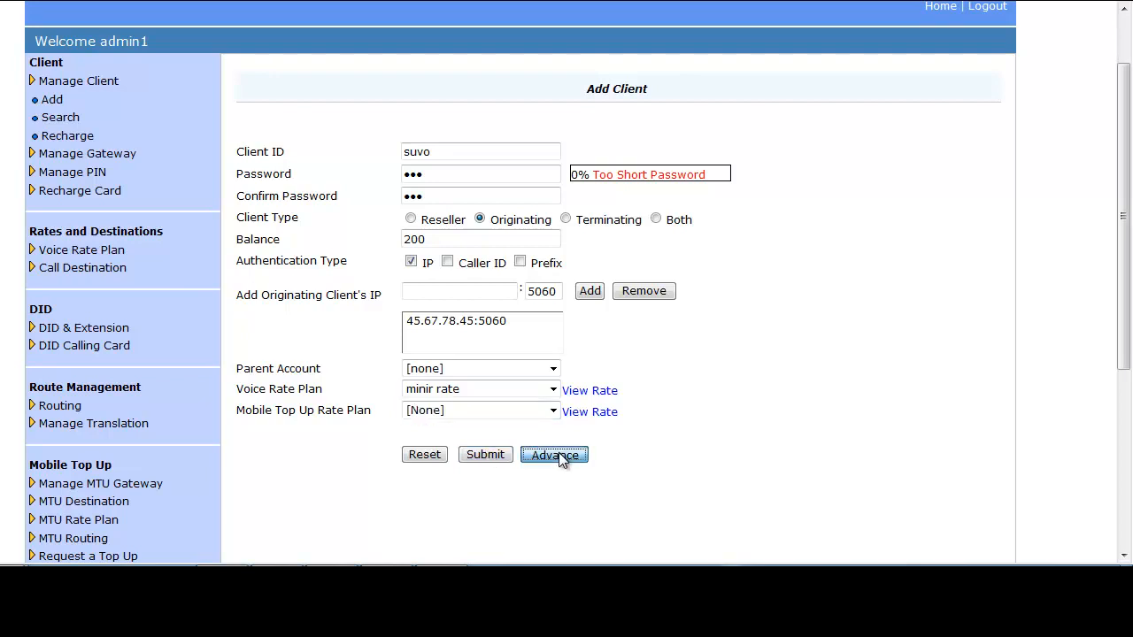
scroll(641, 210, "down", 3)
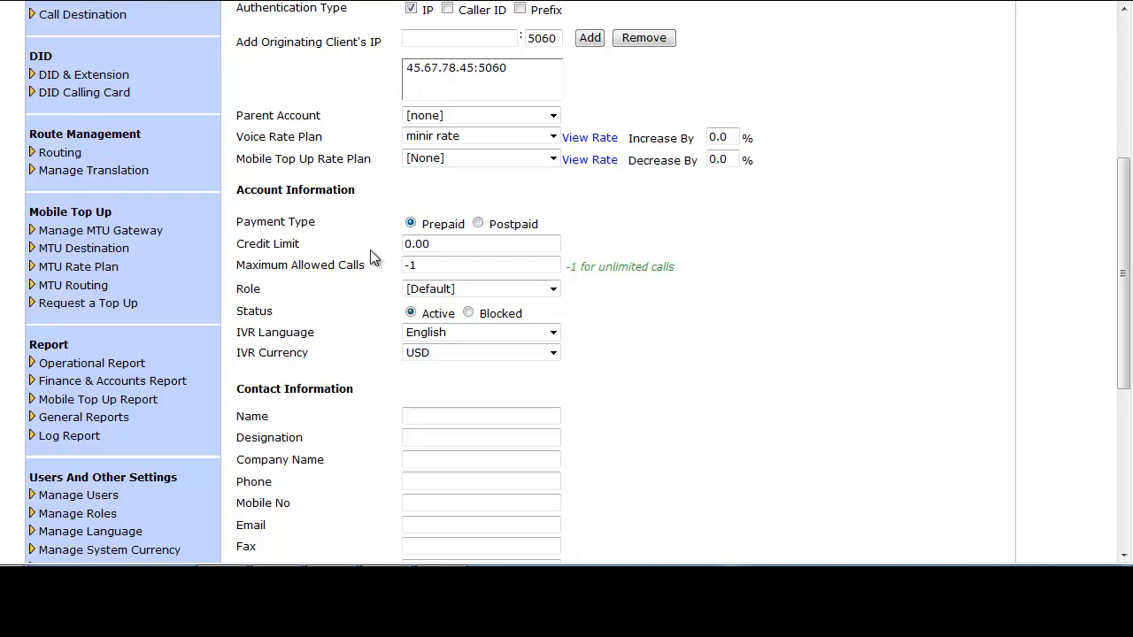
left_click_drag(443, 242, 394, 251)
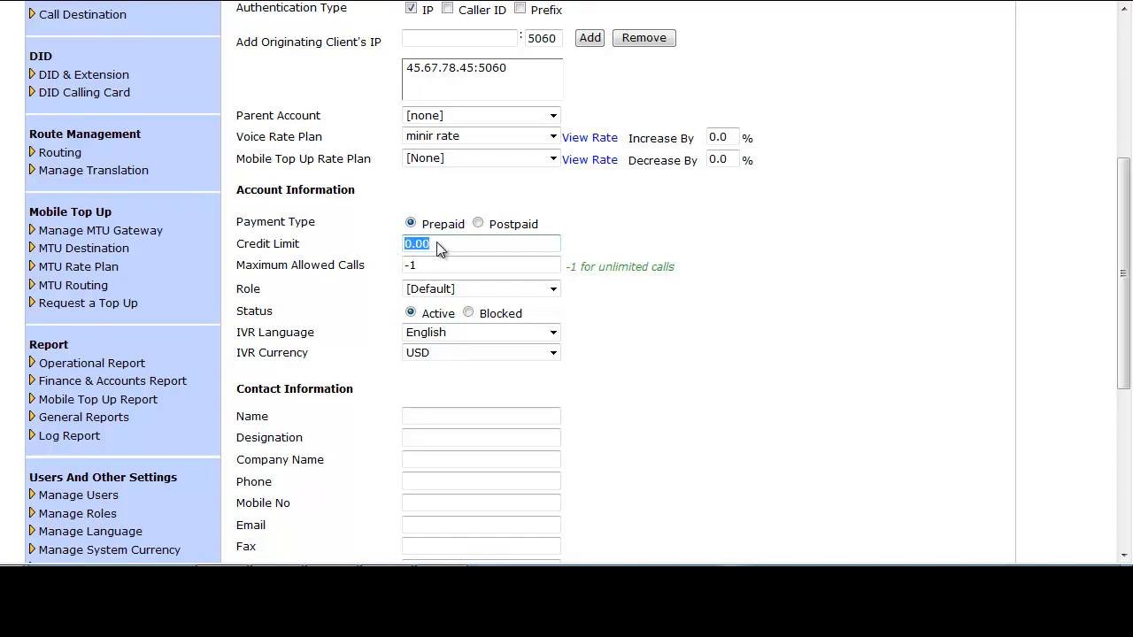
left_click_drag(435, 264, 405, 269)
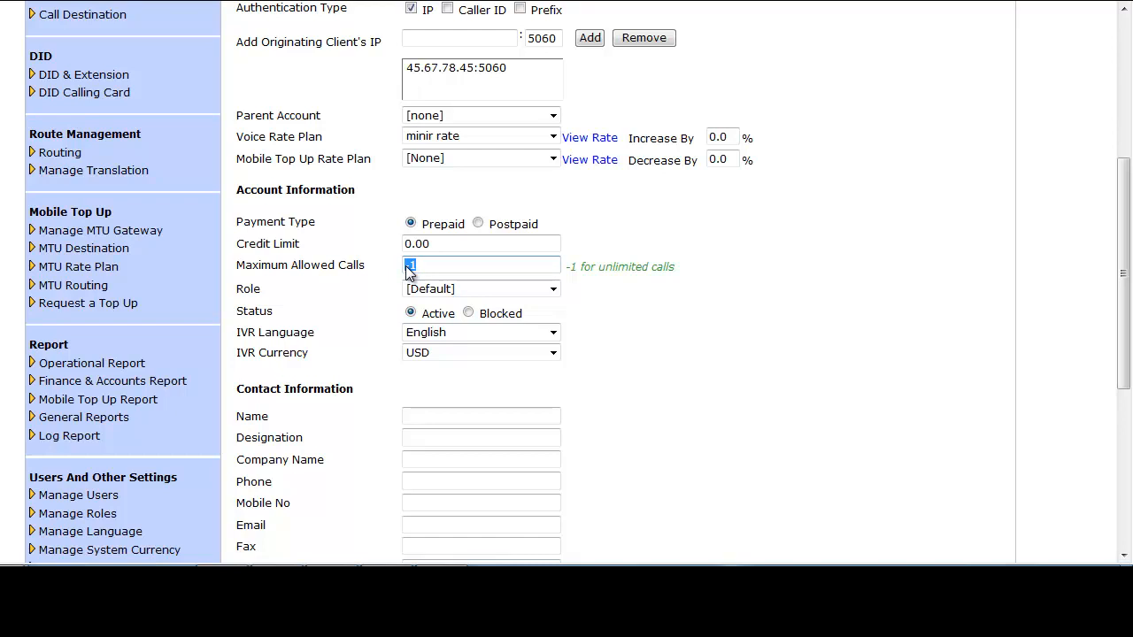
type("100")
- Keep the [Default] role and leave the IVR language at English and the IVR currency at USD
left_click(553, 289)
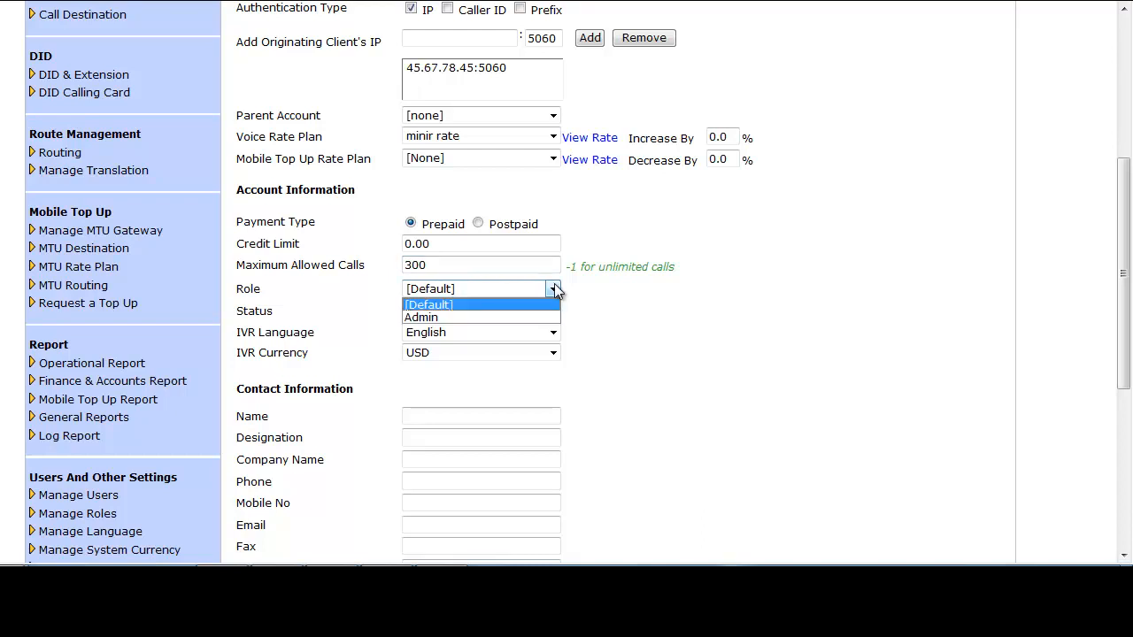
left_click(553, 289)
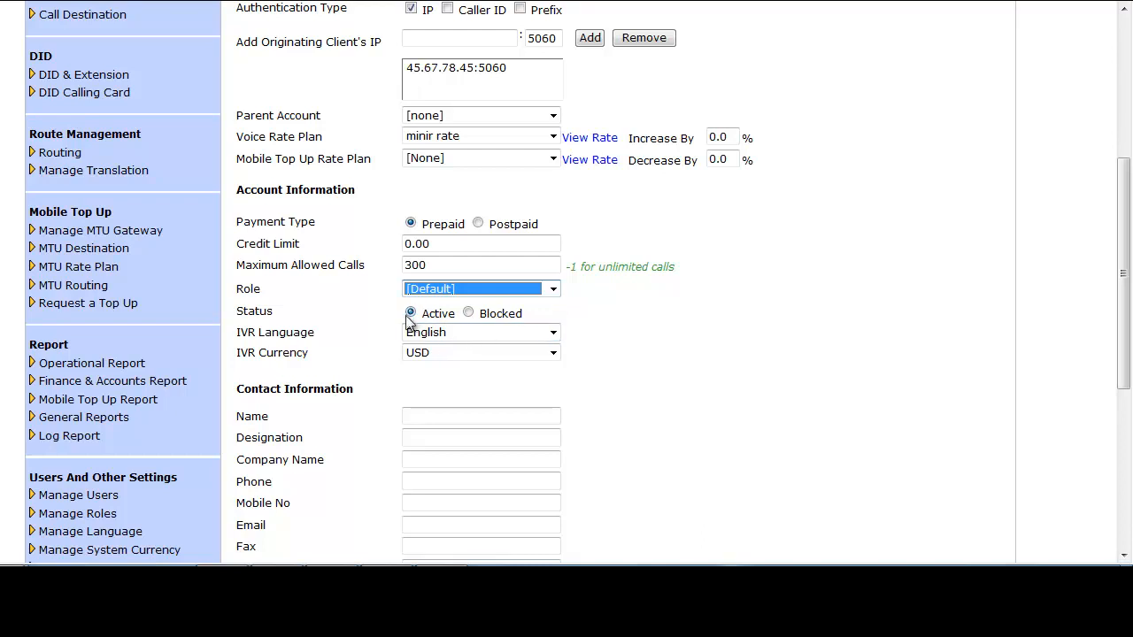
left_click(553, 334)
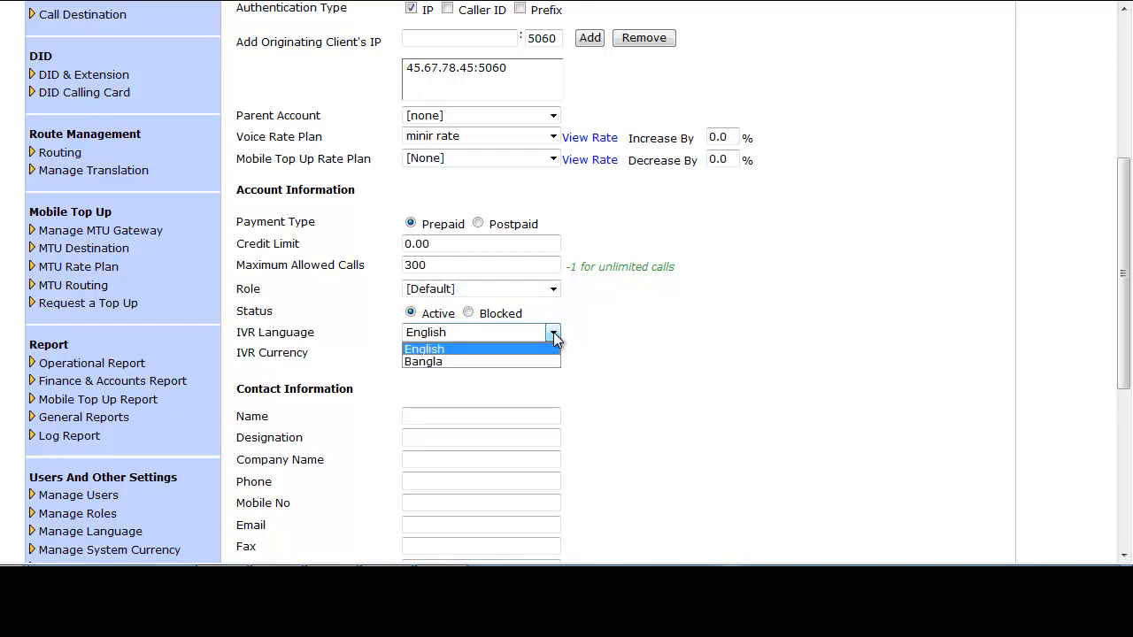
left_click(553, 335)
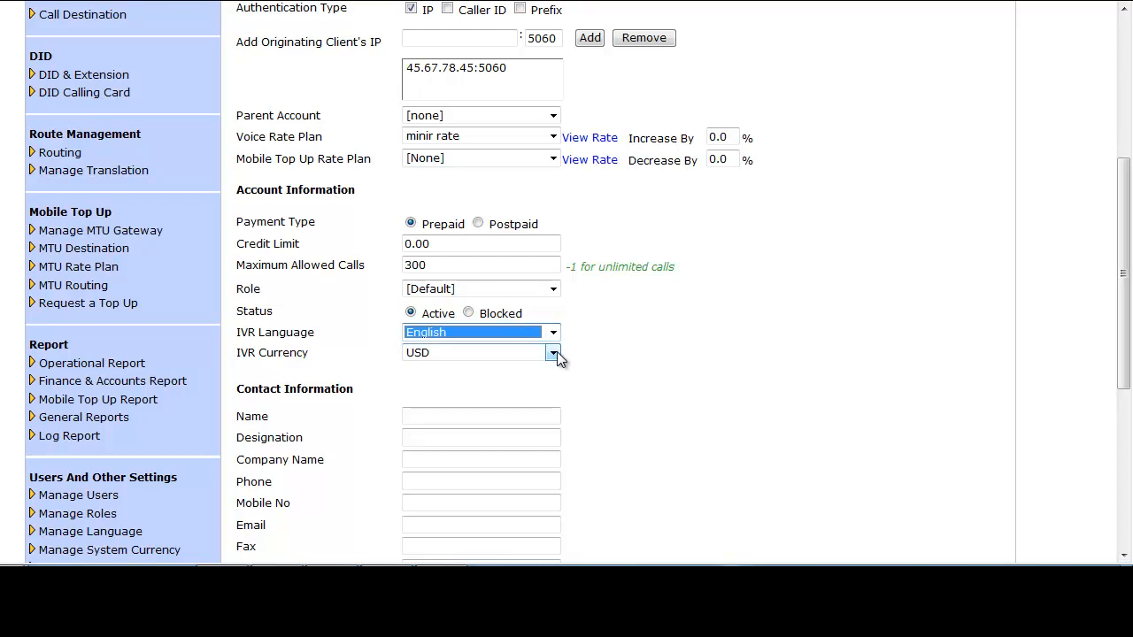
left_click(553, 354)
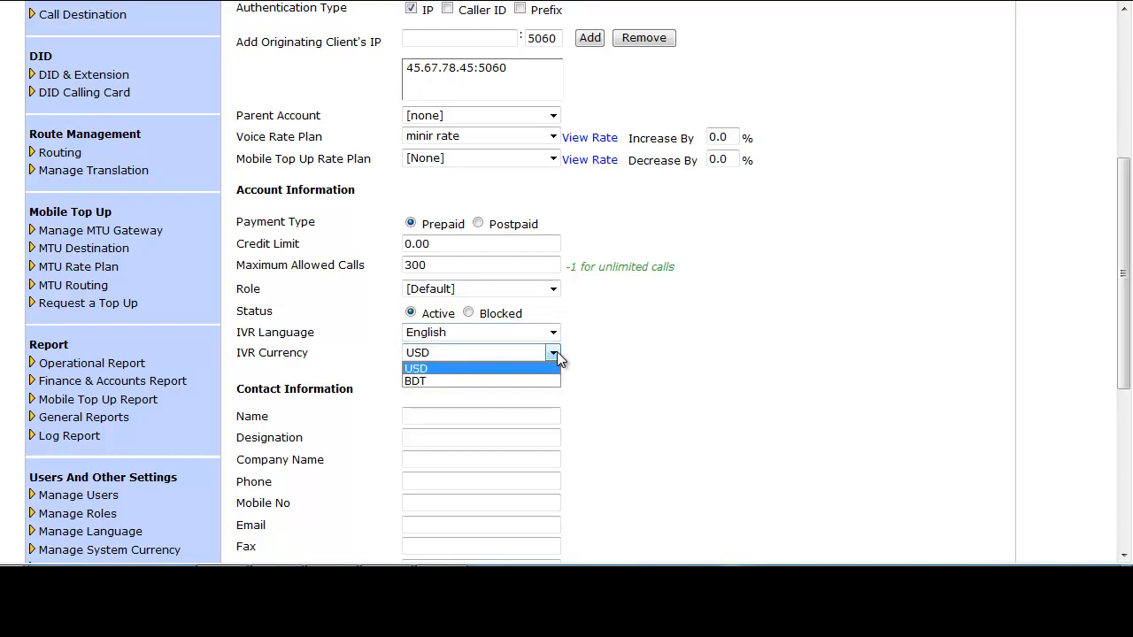
left_click(557, 357)
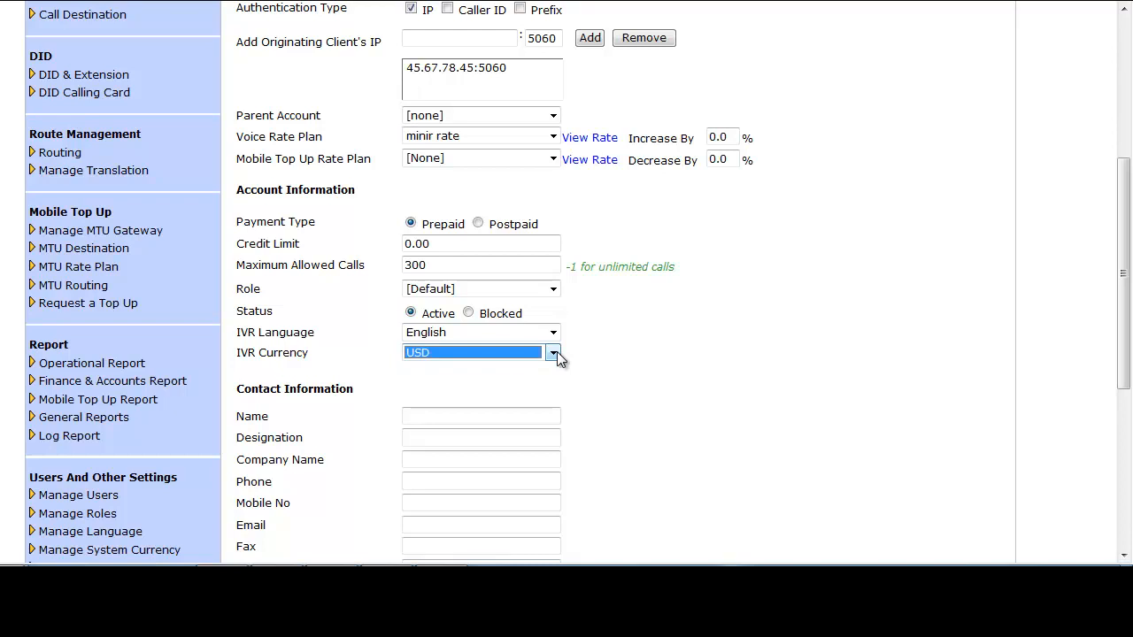
left_click(620, 349)
scroll(658, 313, "down", 2)
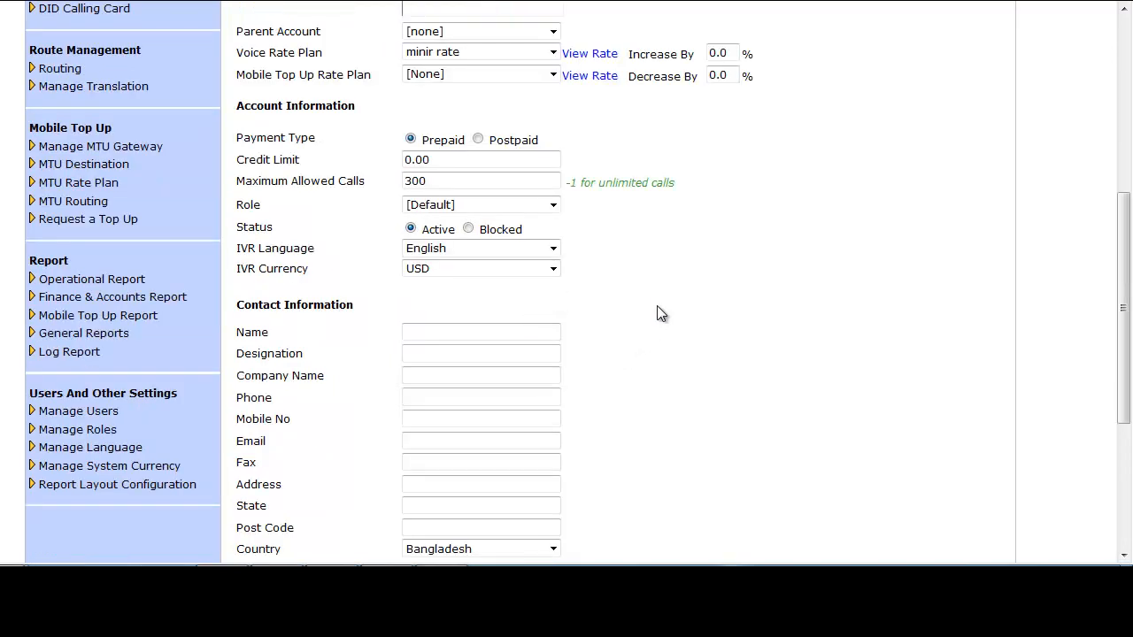
- Leave the contact and billing information blank and submit the originating client
scroll(657, 314, "down", 4)
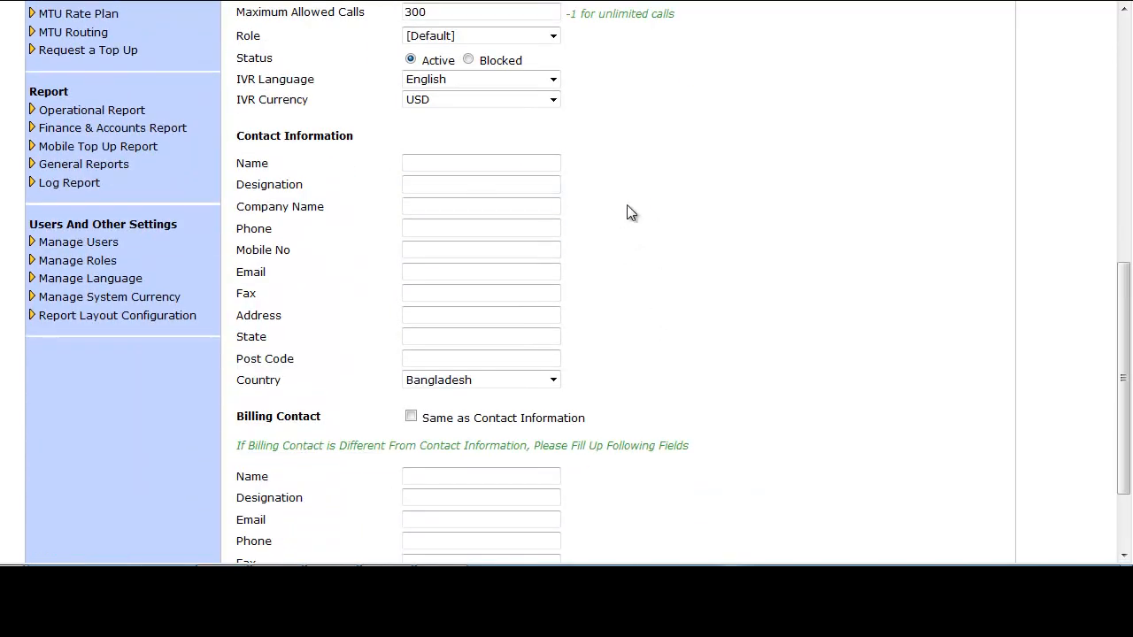
scroll(630, 213, "down", 2)
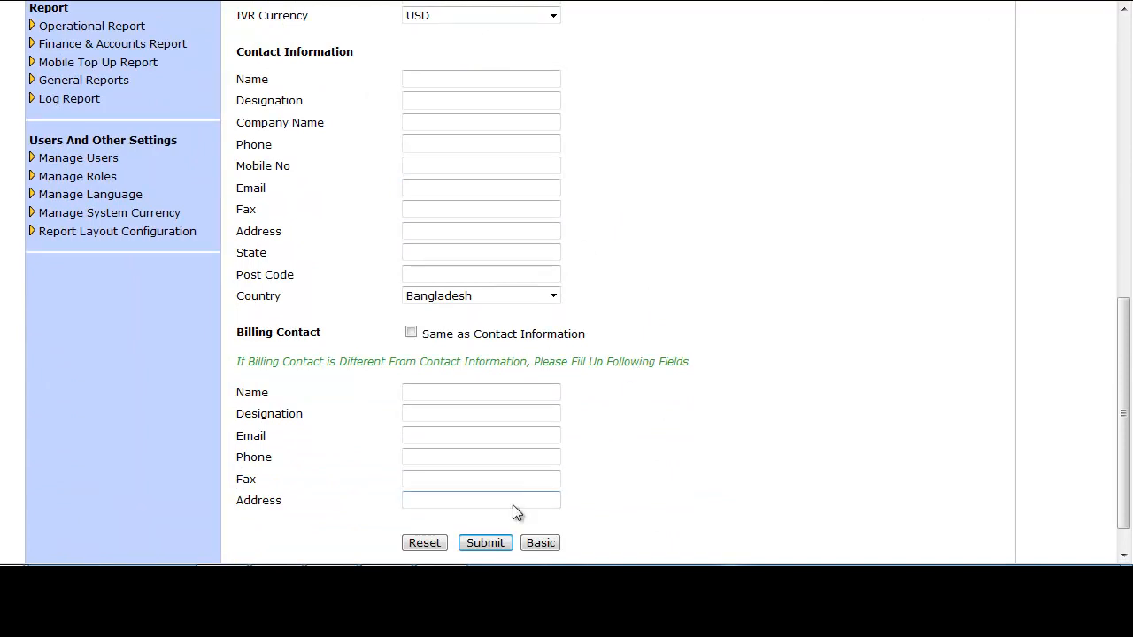
left_click(490, 543)
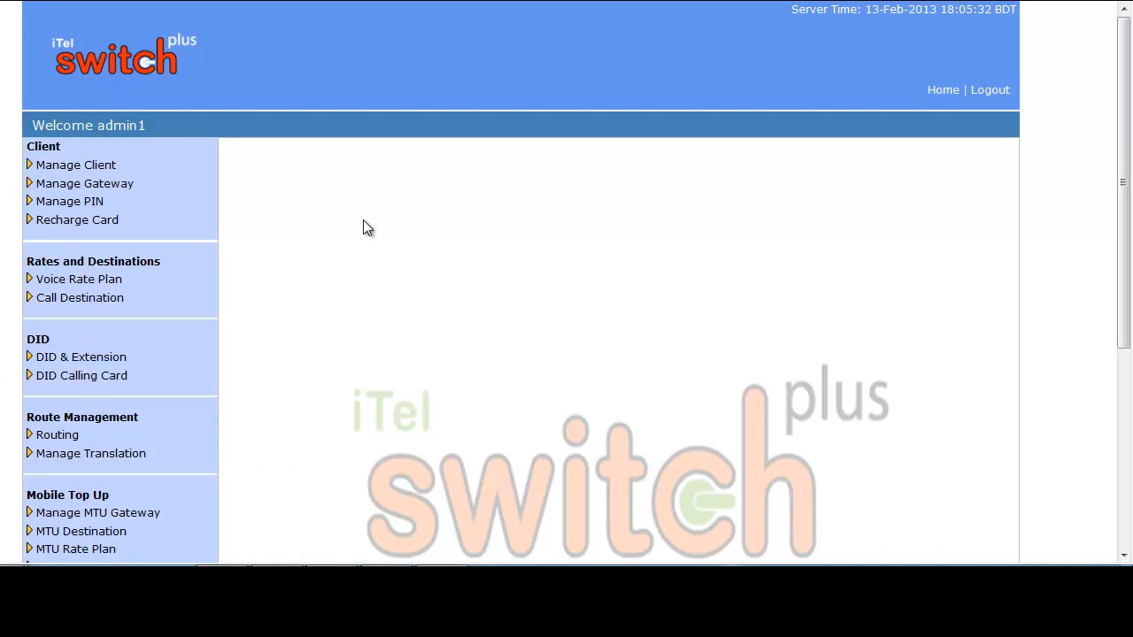
- Start a new client, enter its client ID and the password with confirmation, and set the client type to Terminating
left_click(105, 166)
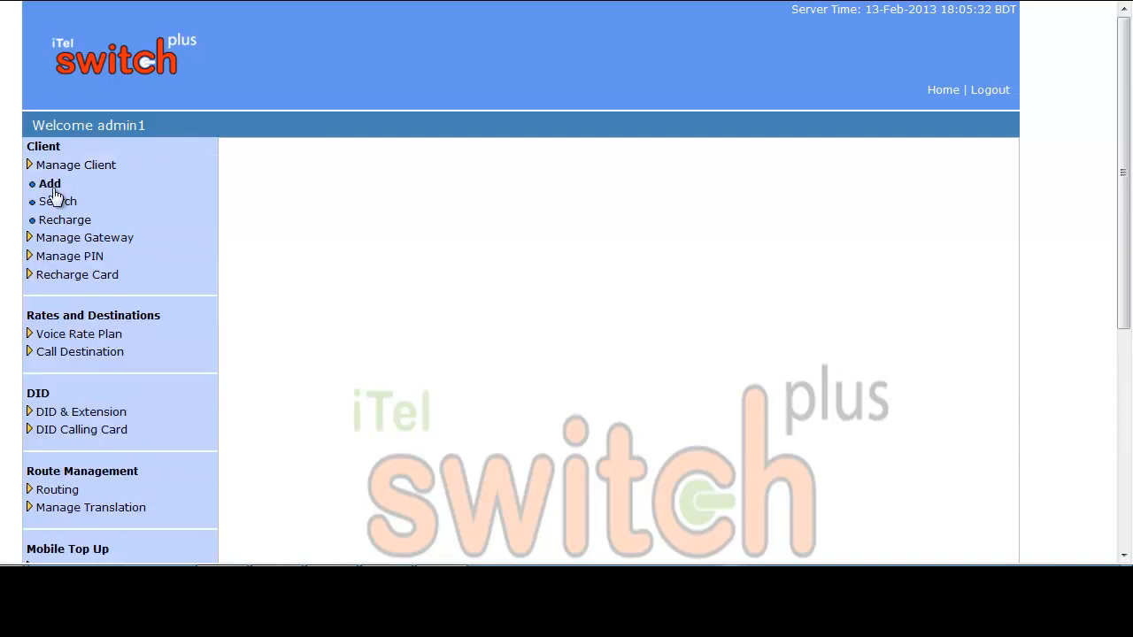
left_click(56, 193)
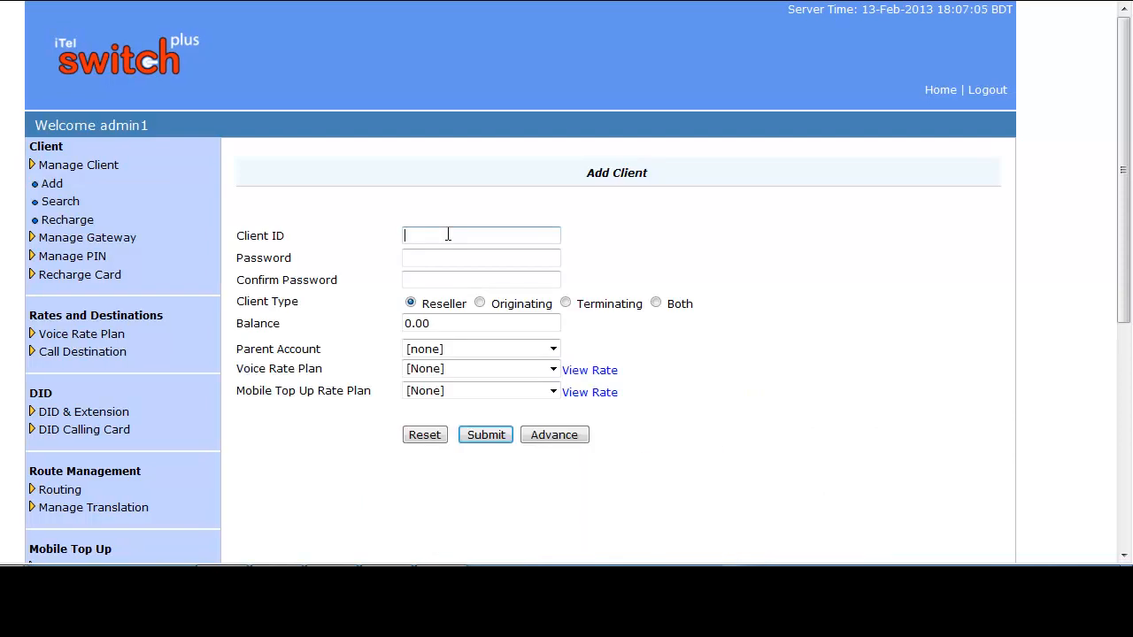
type("touab")
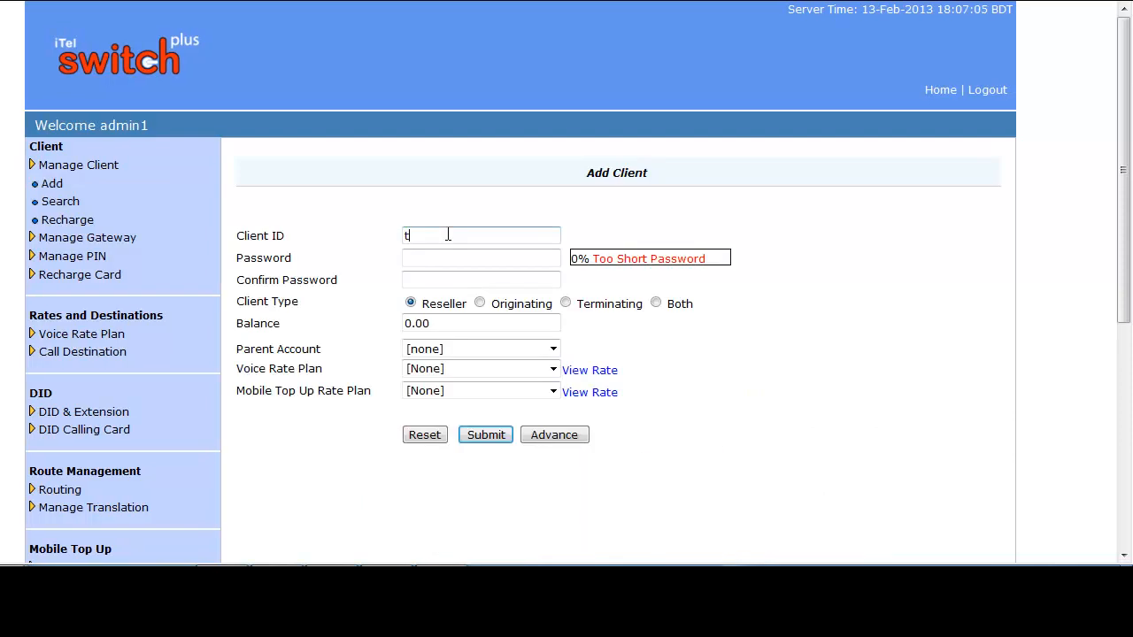
left_click(433, 257)
left_click(431, 280)
left_click(566, 303)
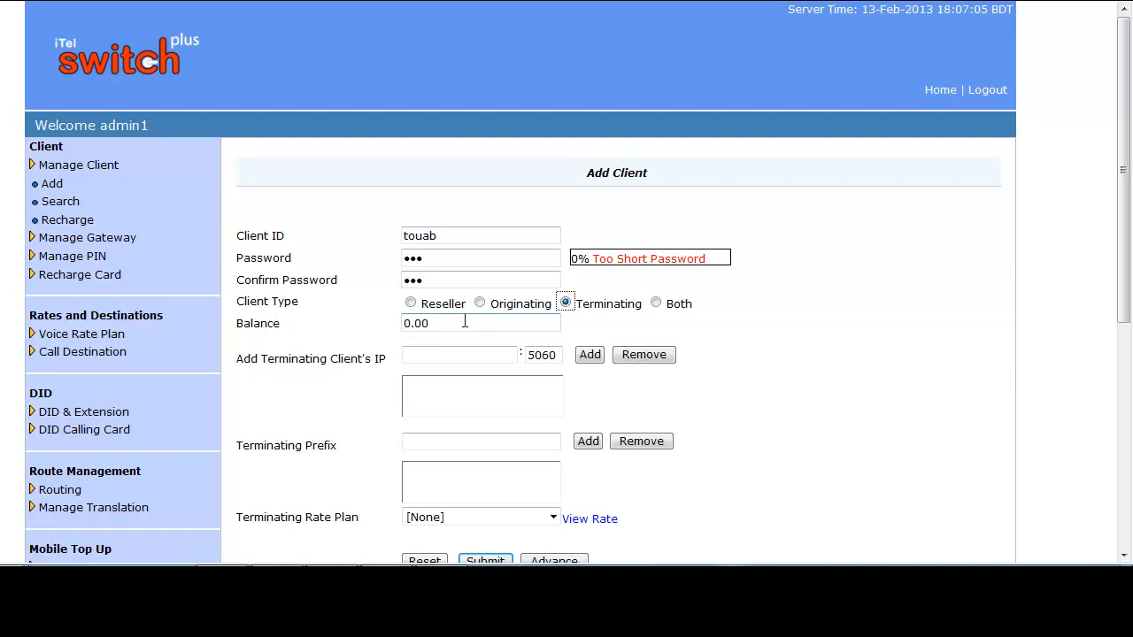
- Keep the balance at 0.00 and add 56.78.56.67 with port 5060 as the terminating client's IP
left_click_drag(462, 324, 398, 333)
left_click(449, 323)
type("56.78.56.67")
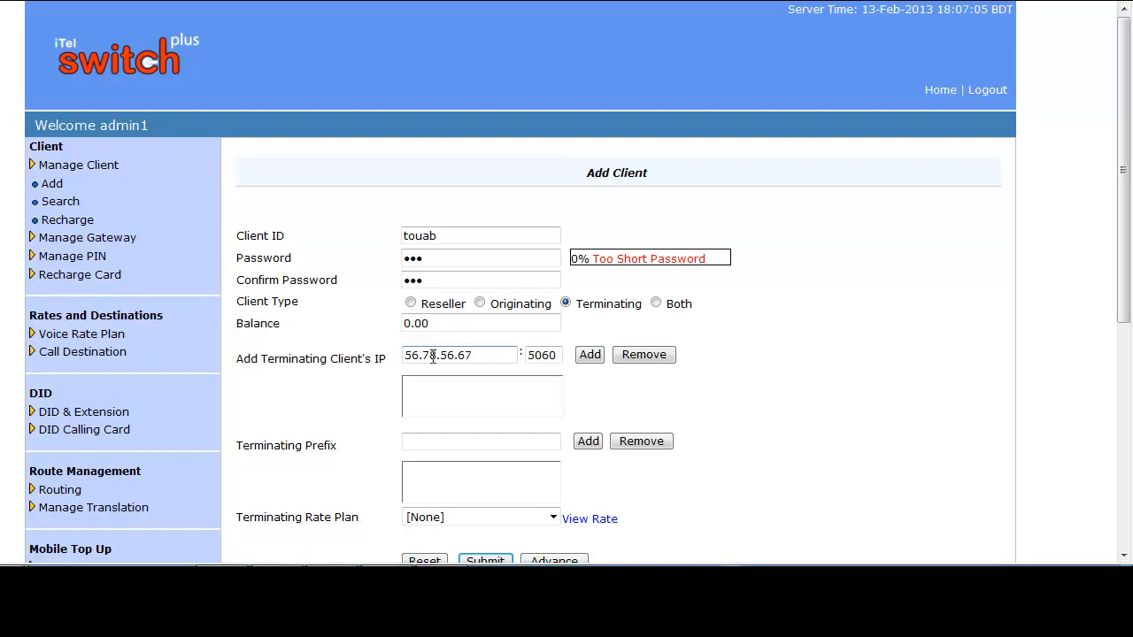
double_click(532, 359)
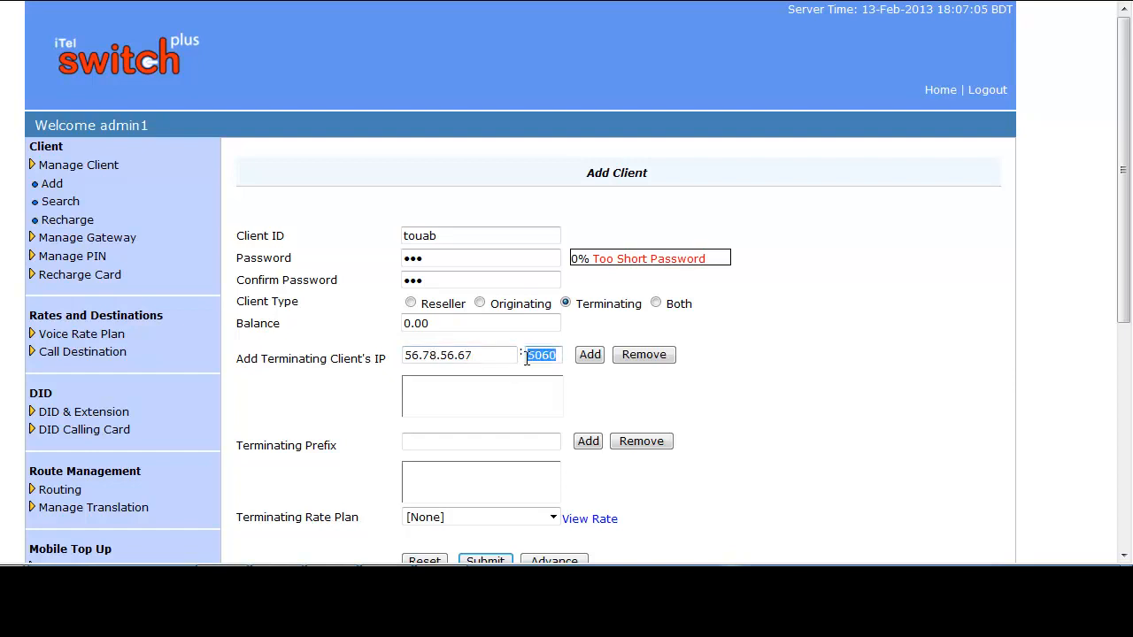
left_click(590, 361)
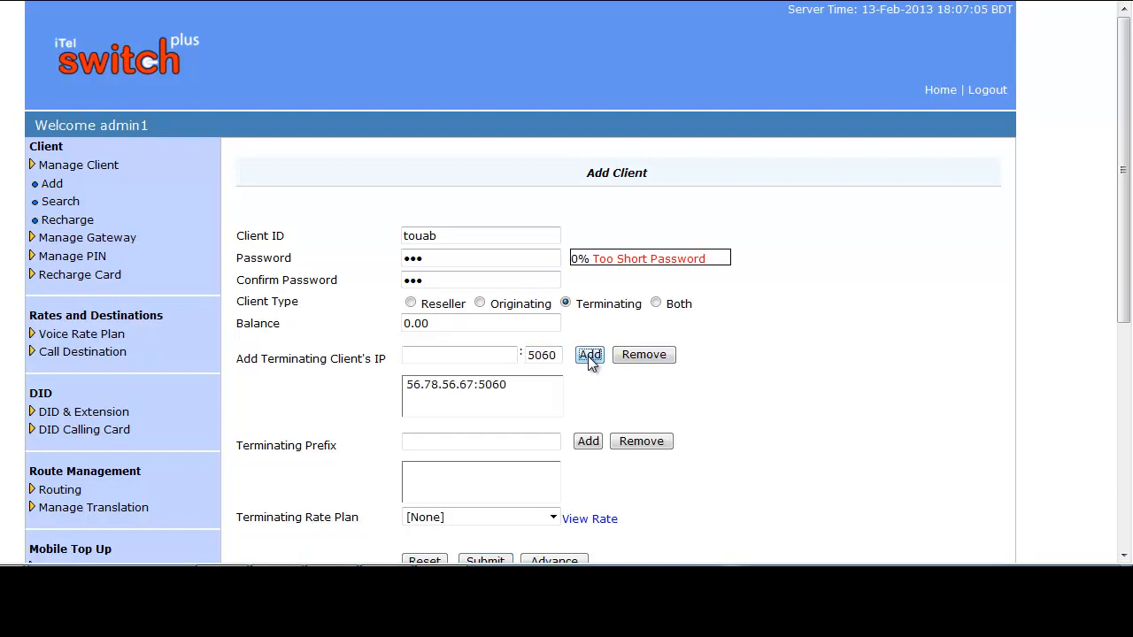
- Add 555 as the client's terminating prefix
scroll(591, 363, "down", 2)
left_click(443, 359)
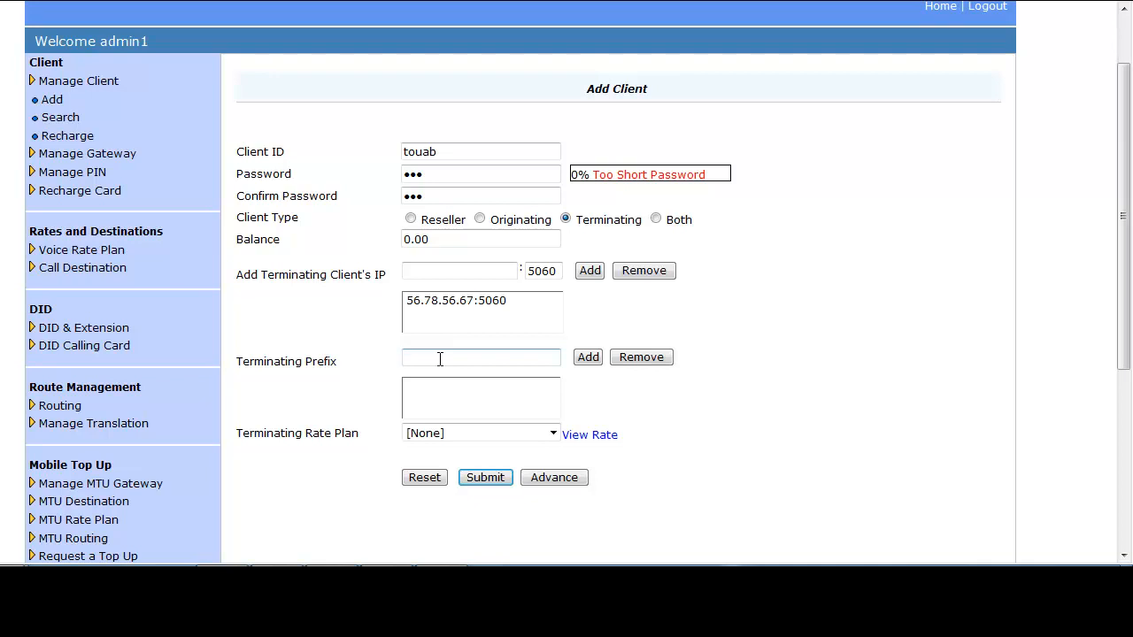
type("555")
left_click(589, 357)
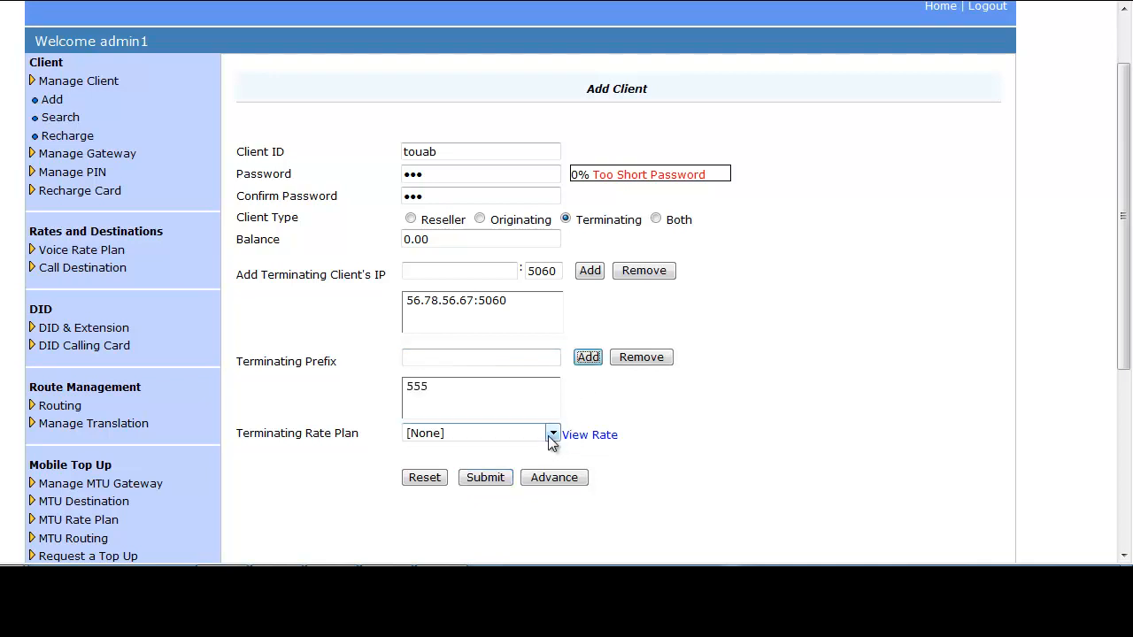
- Assign ABC Rate as the terminating rate plan and submit the terminating client
left_click(553, 433)
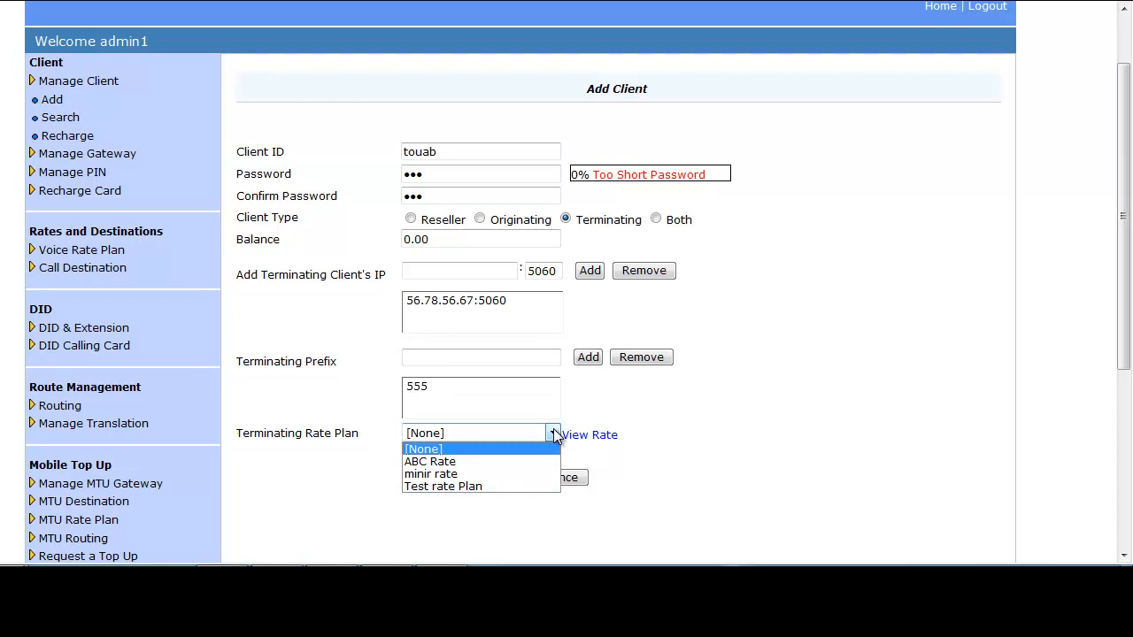
left_click(436, 461)
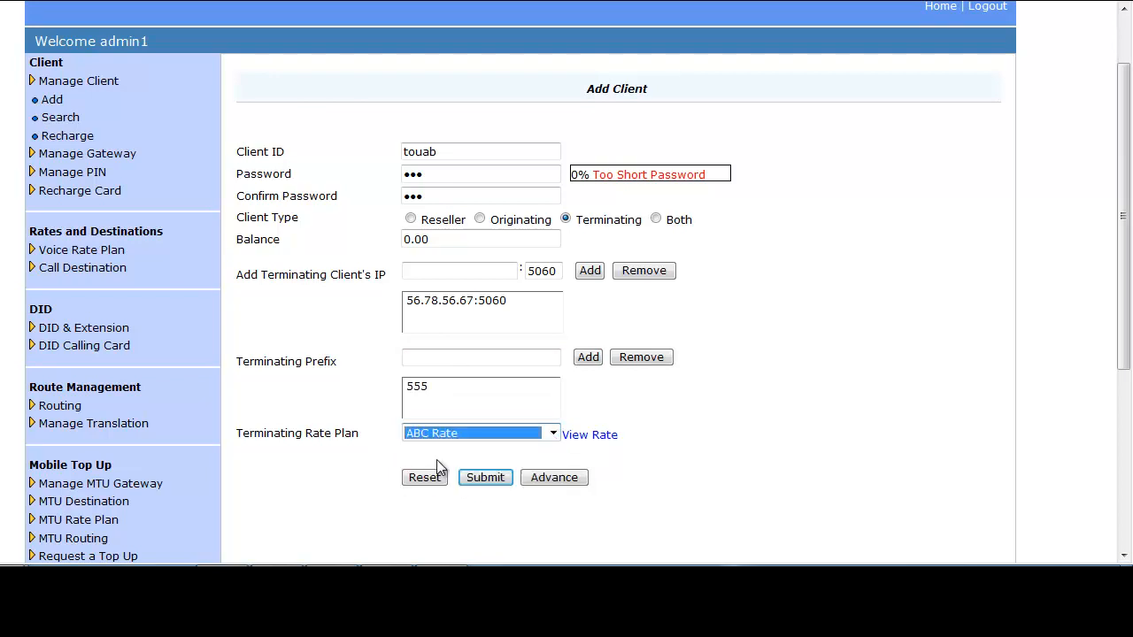
left_click(482, 478)
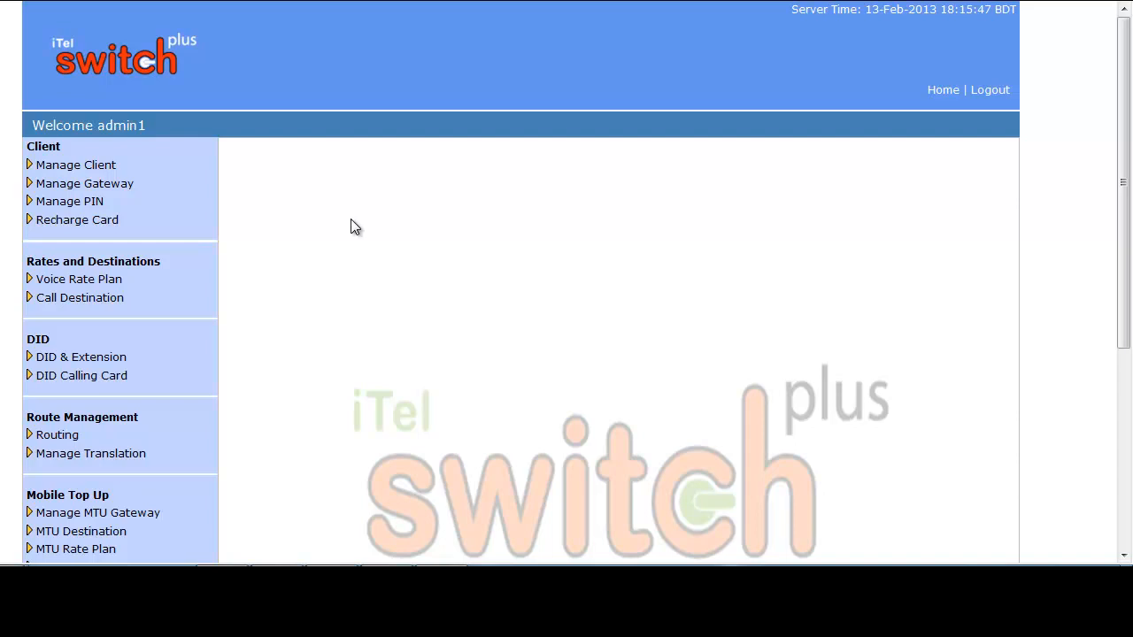
- Start another new client and enter its client ID and the account password with confirmation
left_click(114, 166)
left_click(51, 184)
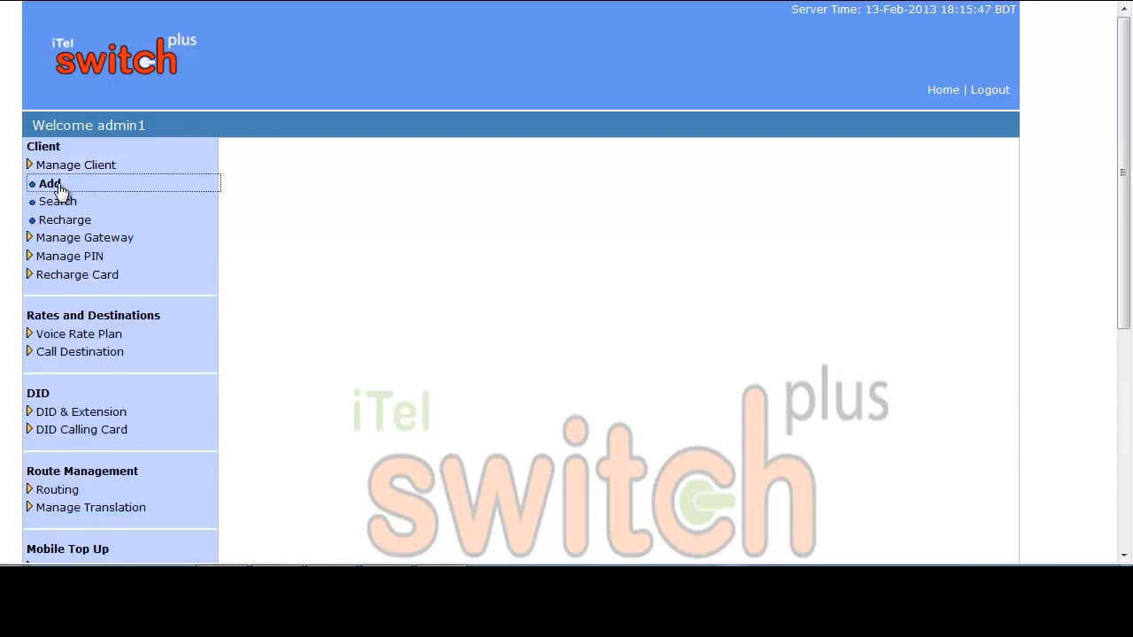
left_click(418, 235)
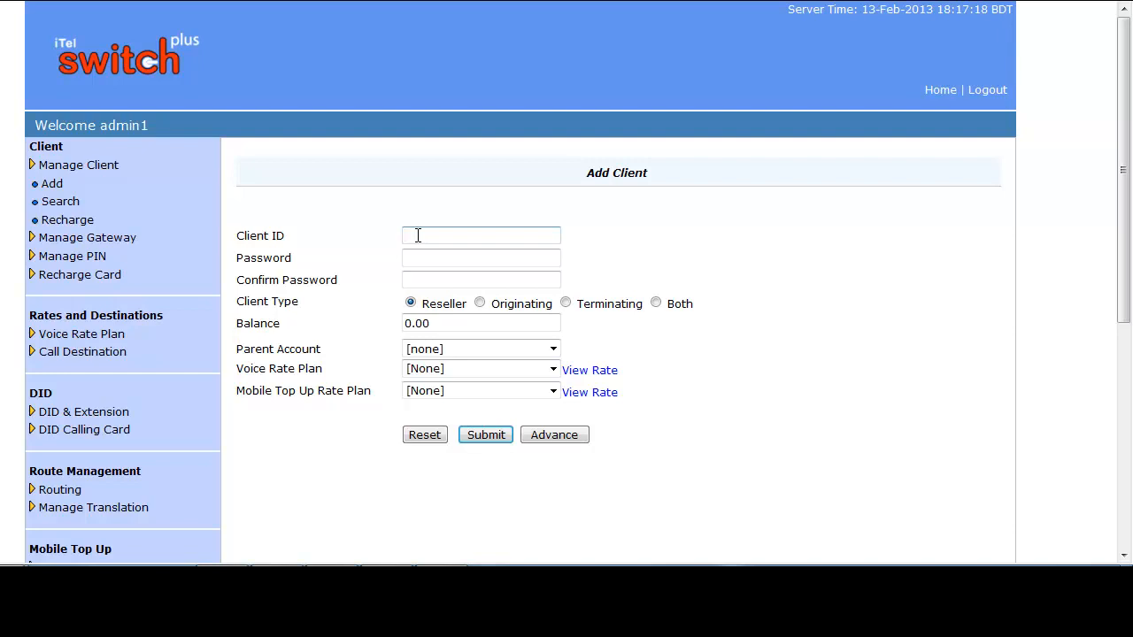
type("korim")
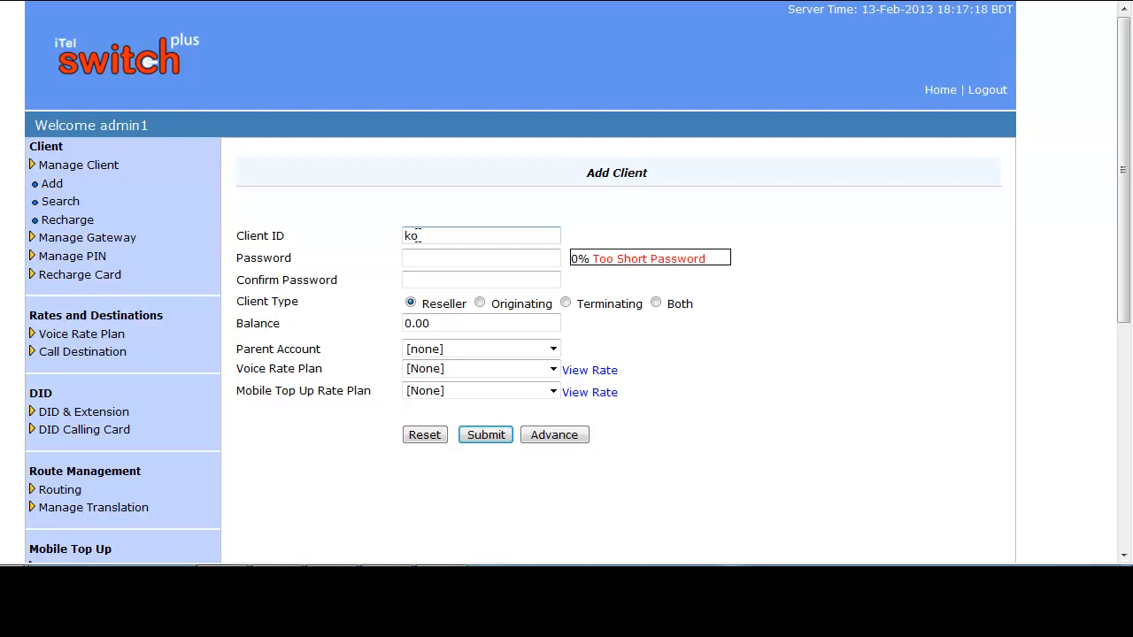
left_click(430, 255)
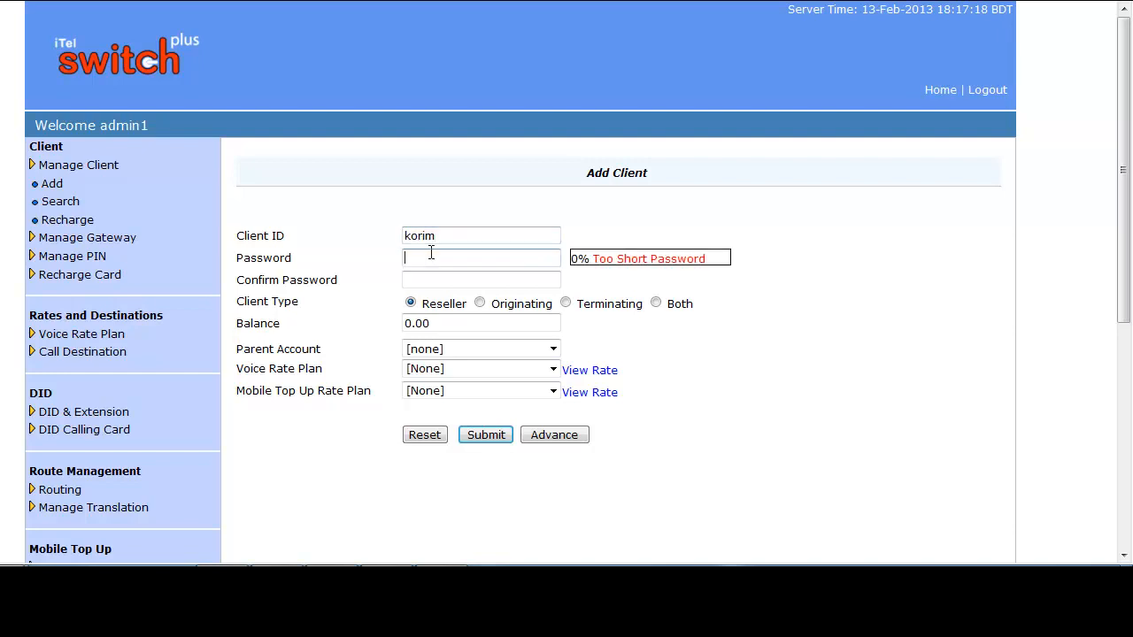
type("•••")
left_click(428, 279)
type("•••")
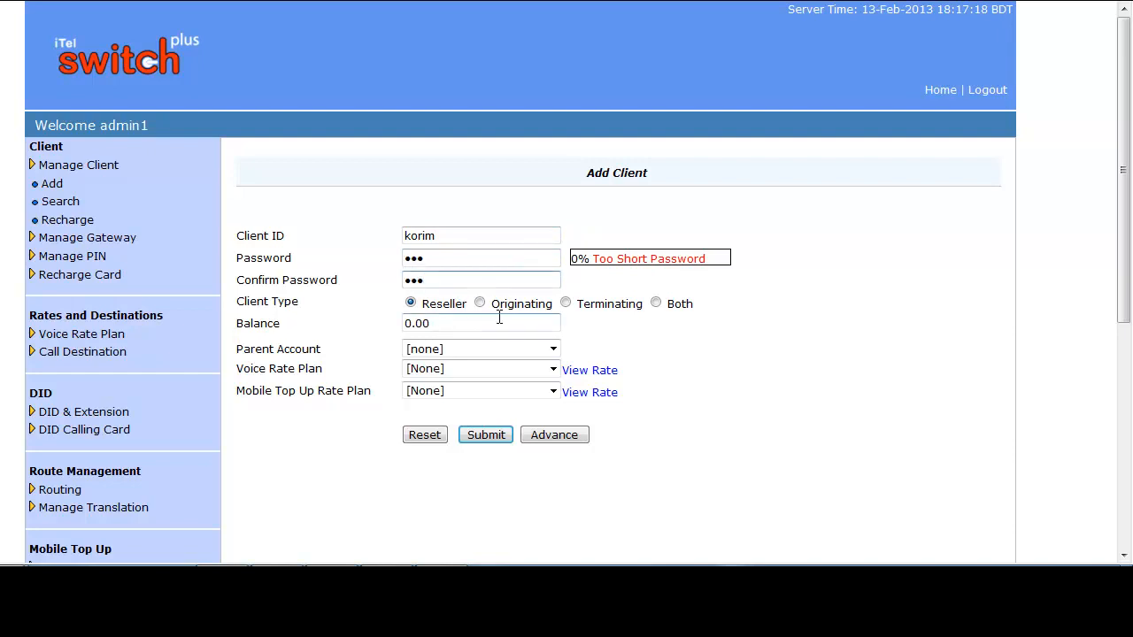
- Set the client type to Both and the balance to 200
left_click(656, 303)
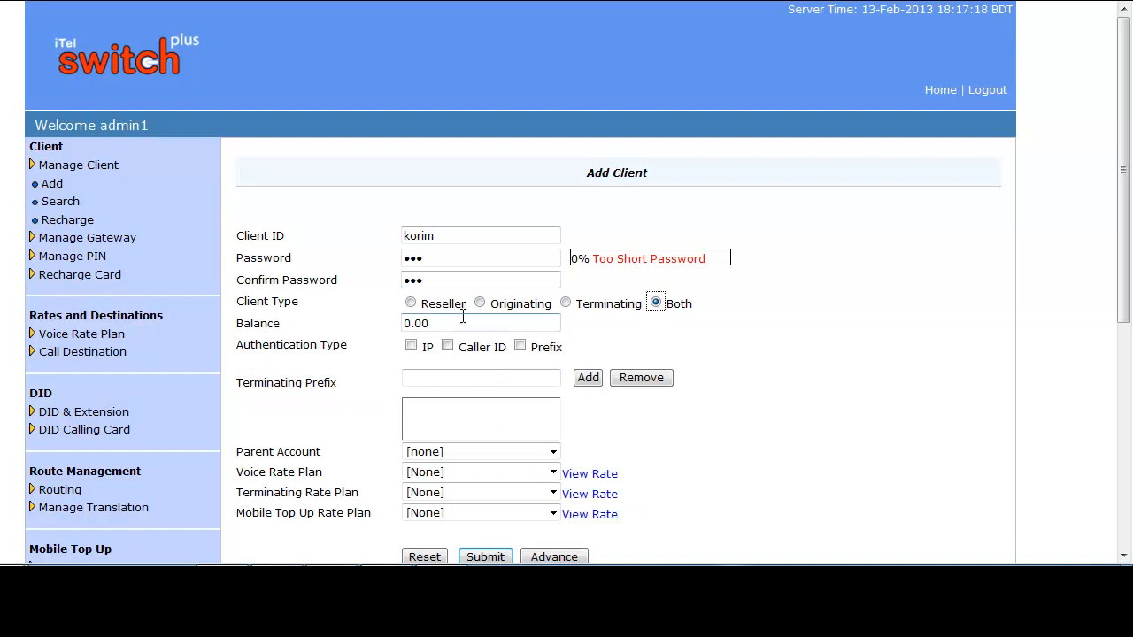
left_click_drag(450, 324, 403, 326)
type("200")
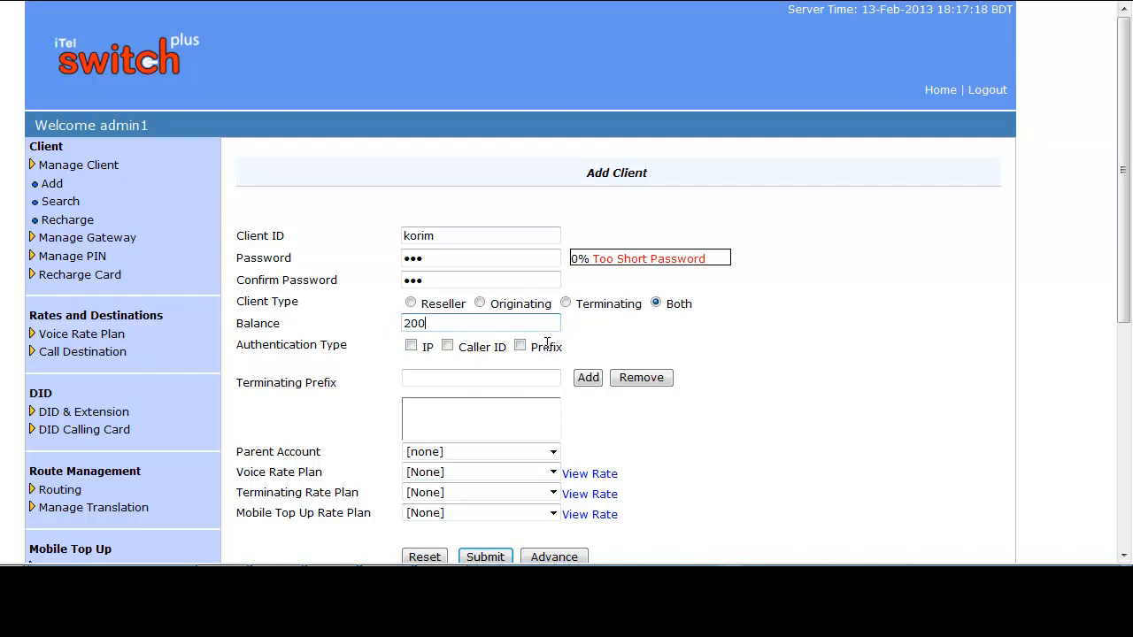
- Enable IP authentication and add 56.78.45.34 with port 5060 as the client's IP
left_click(411, 347)
left_click(430, 375)
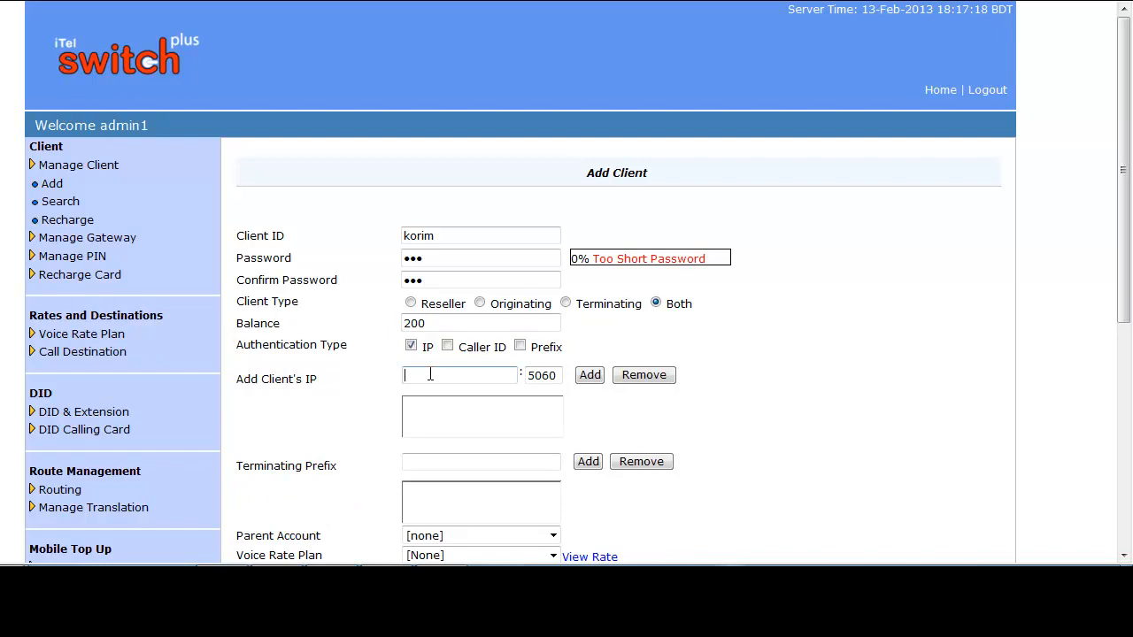
type("56.73.45.34")
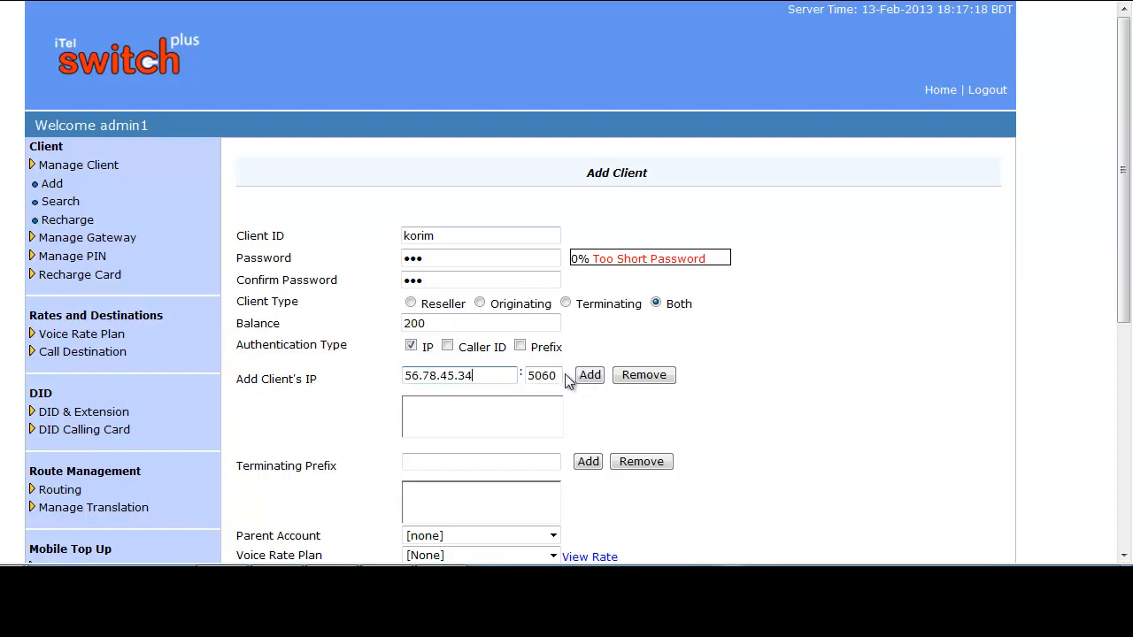
left_click_drag(558, 376, 525, 380)
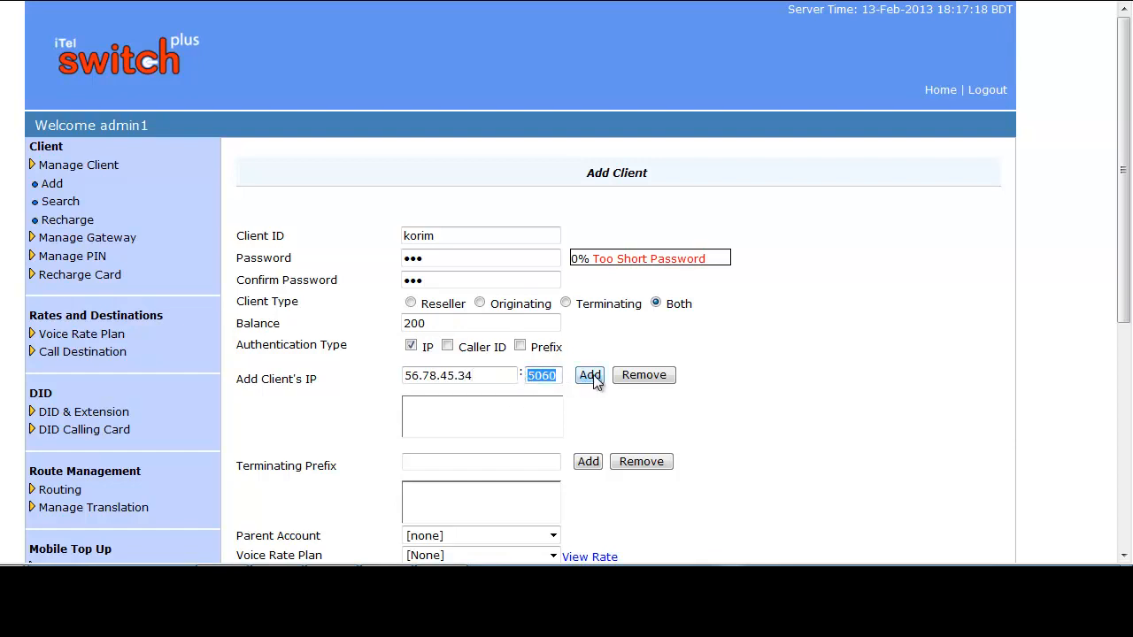
left_click(593, 376)
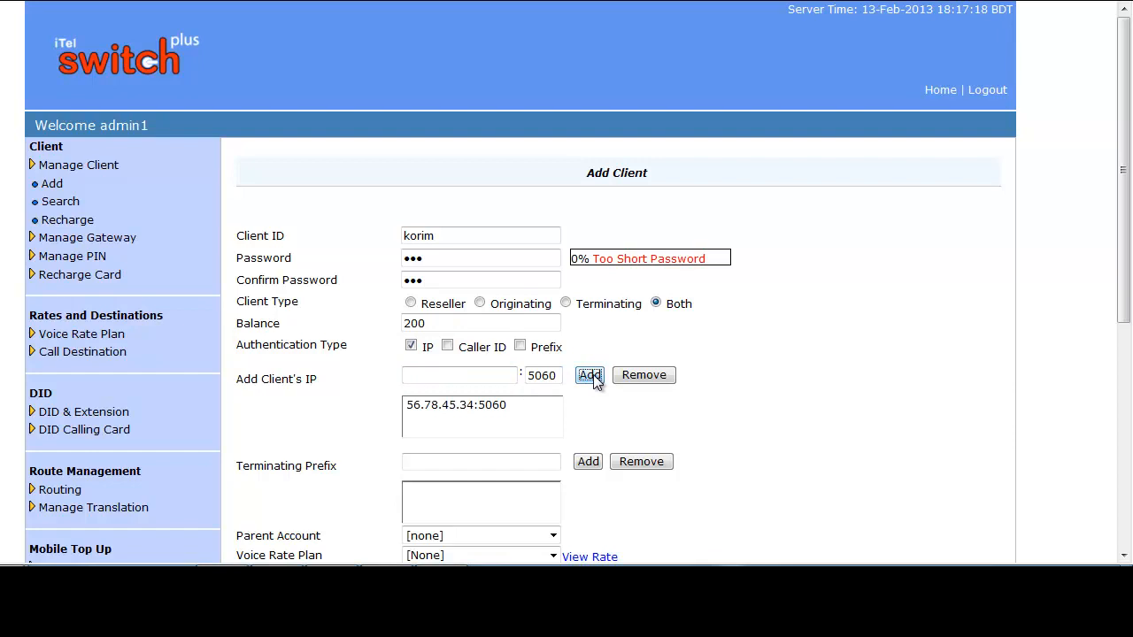
- Leave the terminating prefix empty and keep the parent account at [none]
left_click(440, 463)
scroll(440, 463, "down", 1)
scroll(439, 378, "down", 1)
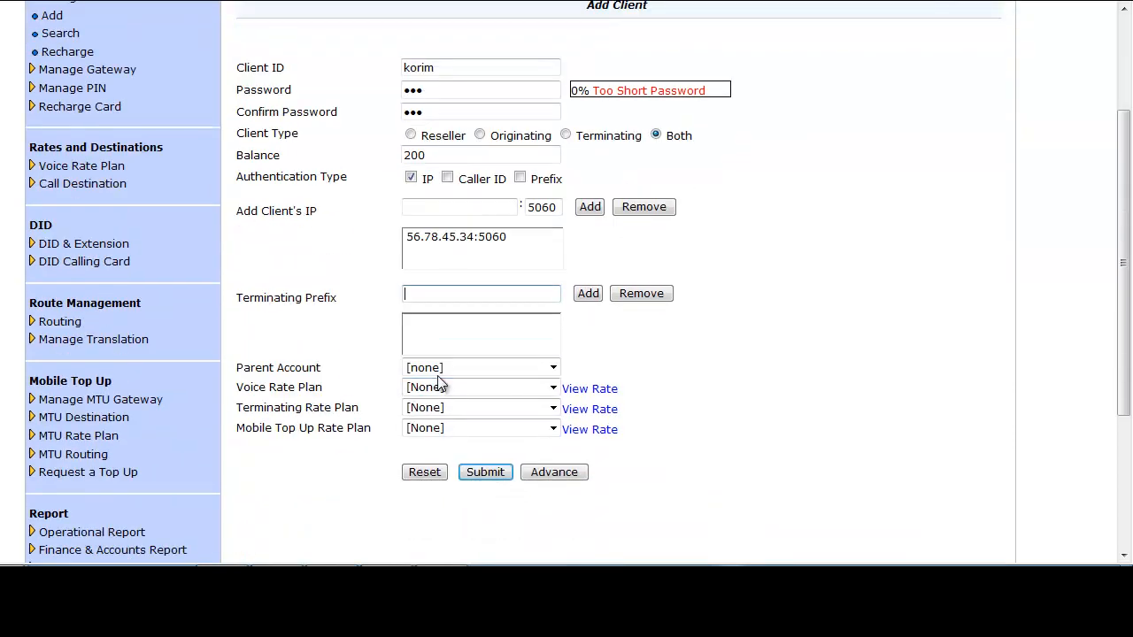
left_click(433, 293)
left_click(554, 368)
left_click(553, 368)
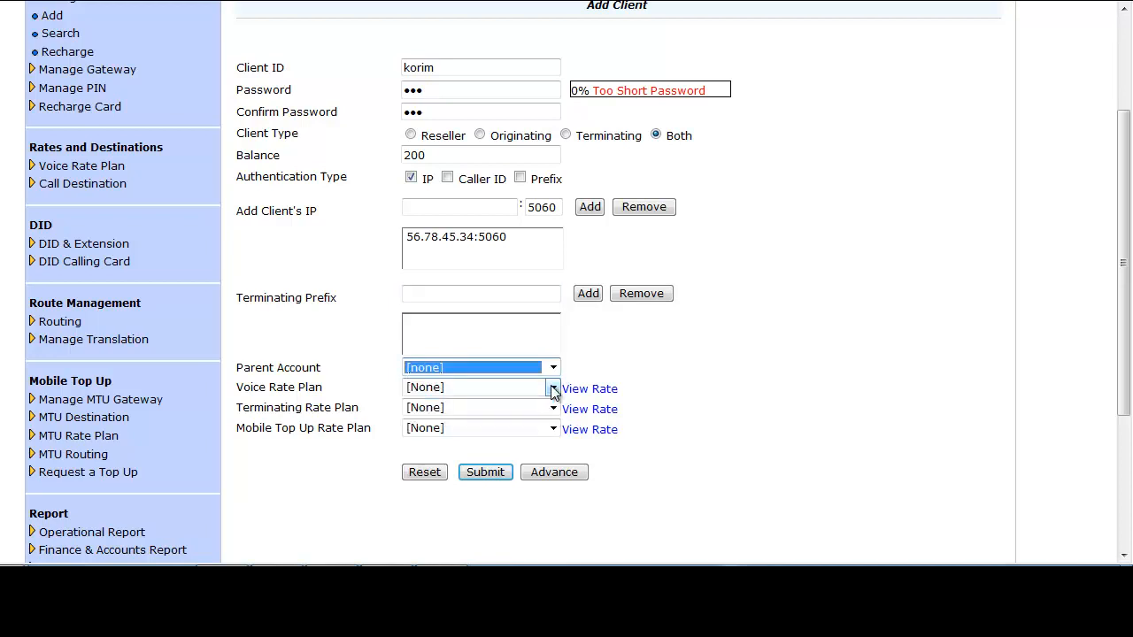
- Assign Test rate Plan as both the voice and terminating rate plans, and keep the mobile top up rate plan at [None]
left_click(553, 387)
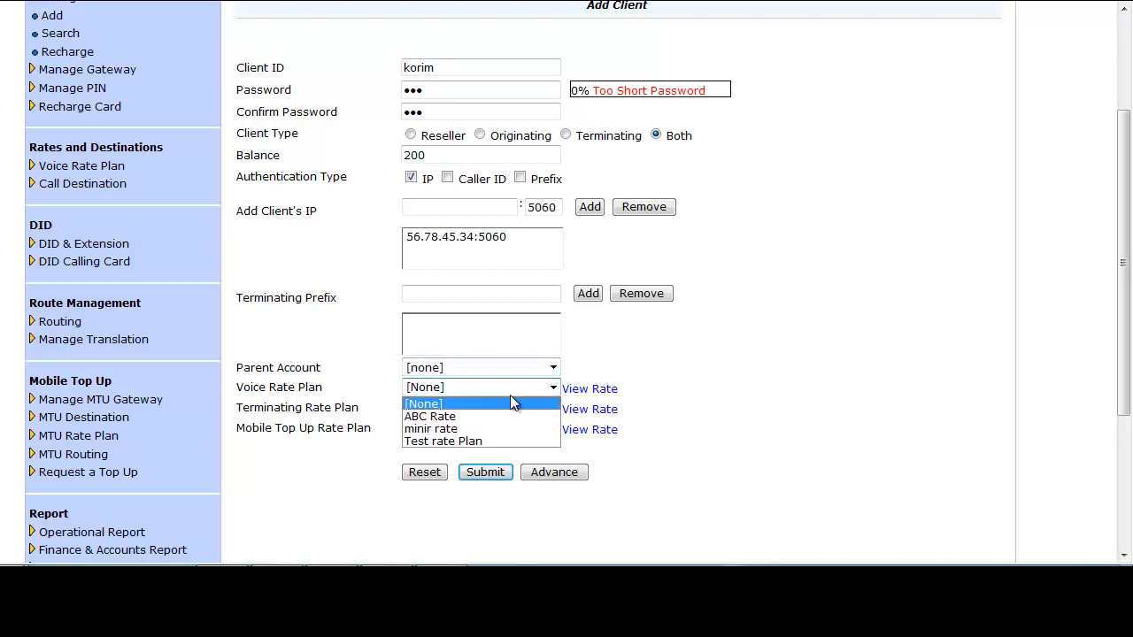
left_click(443, 439)
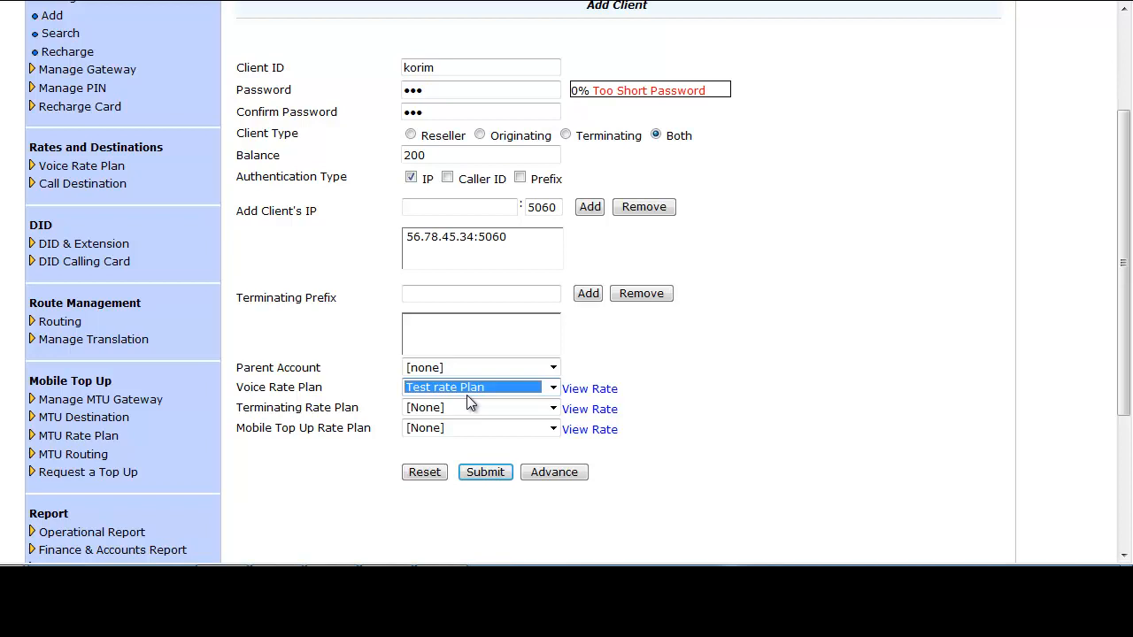
left_click(467, 406)
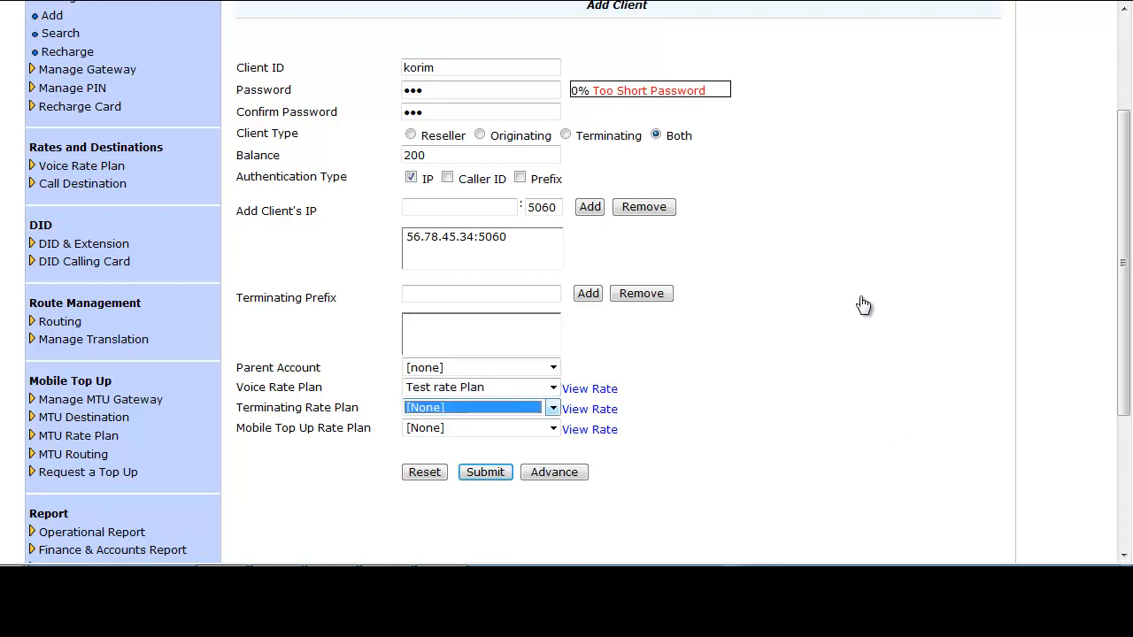
left_click(553, 409)
key("Down")
key("Down")
key("Down")
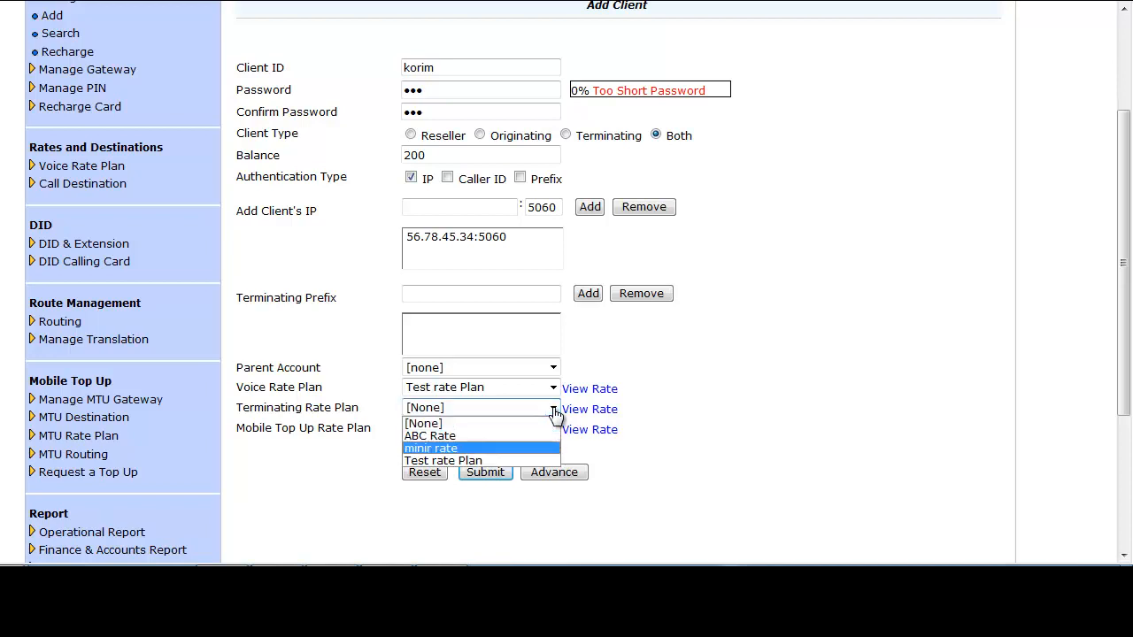
key("Return")
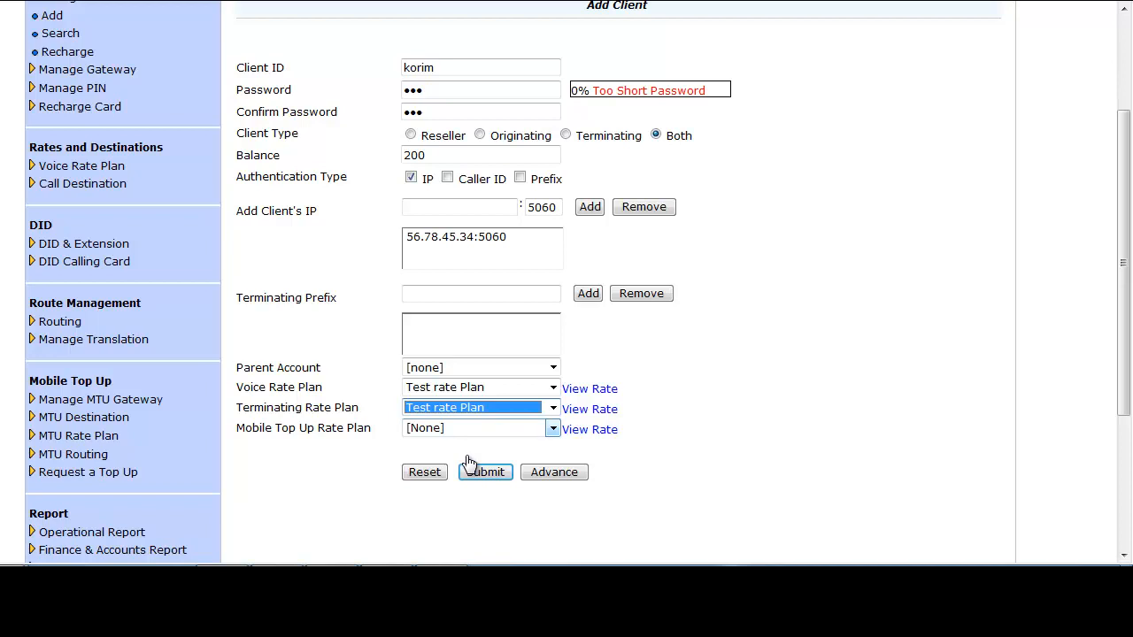
left_click(553, 428)
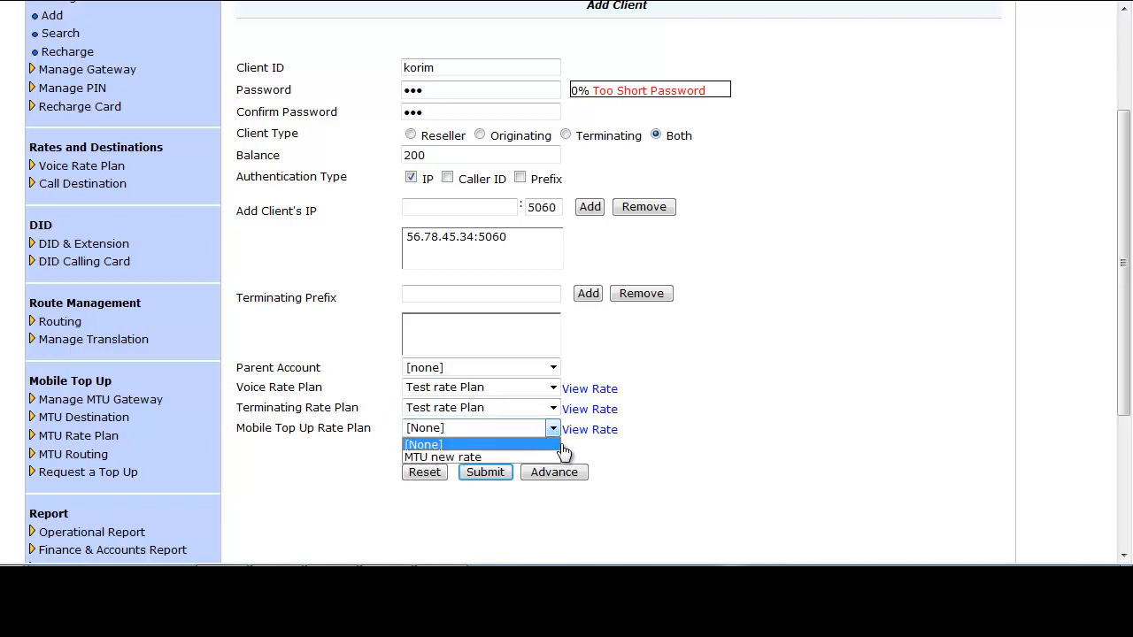
left_click(511, 443)
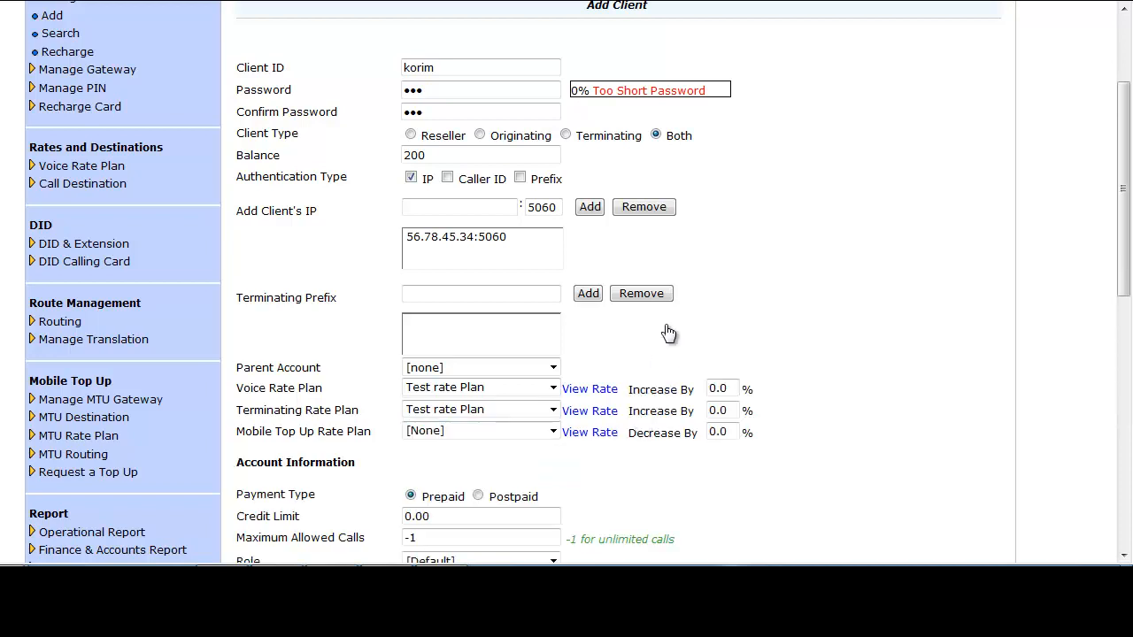
- Review the client's advanced account and contact settings, keep the defaults of prepaid, credit limit 0.00 and -1 maximum calls, and submit the client
scroll(637, 292, "down", 4)
scroll(589, 150, "down", 2)
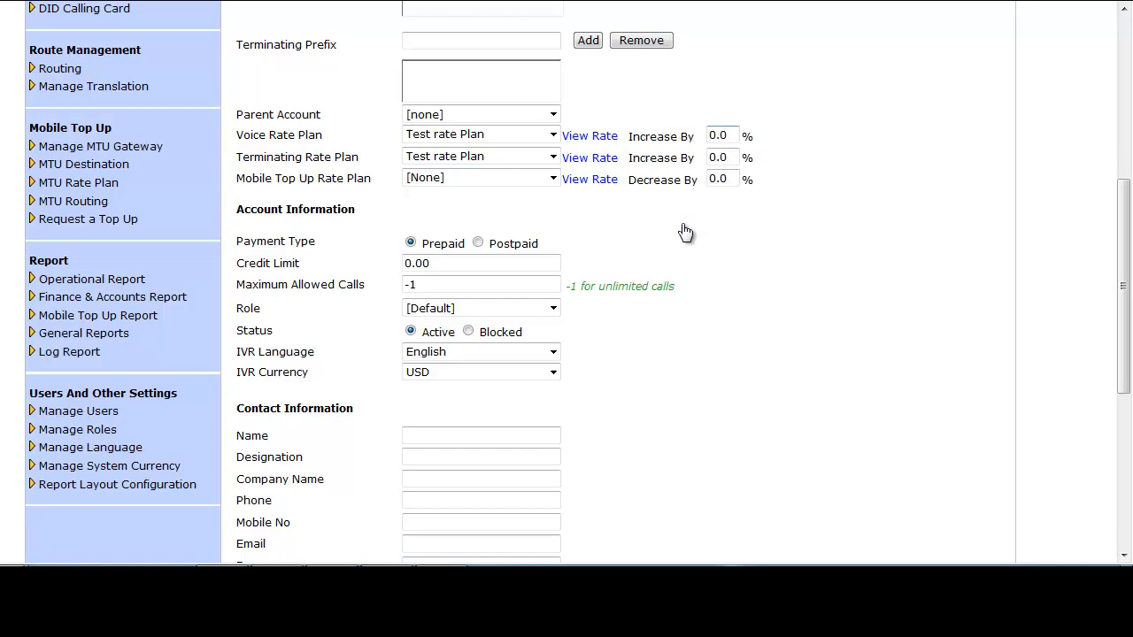
left_click(440, 268)
key("shift+Left")
key("shift+Left")
key("shift+Left")
key("Tab")
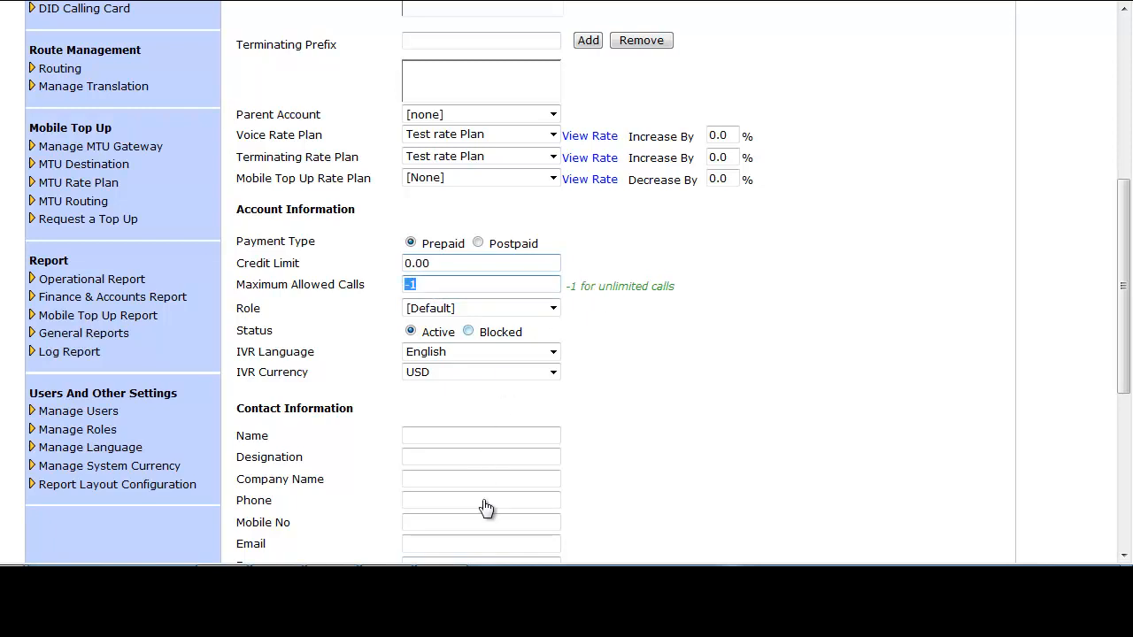
scroll(486, 507, "down", 3)
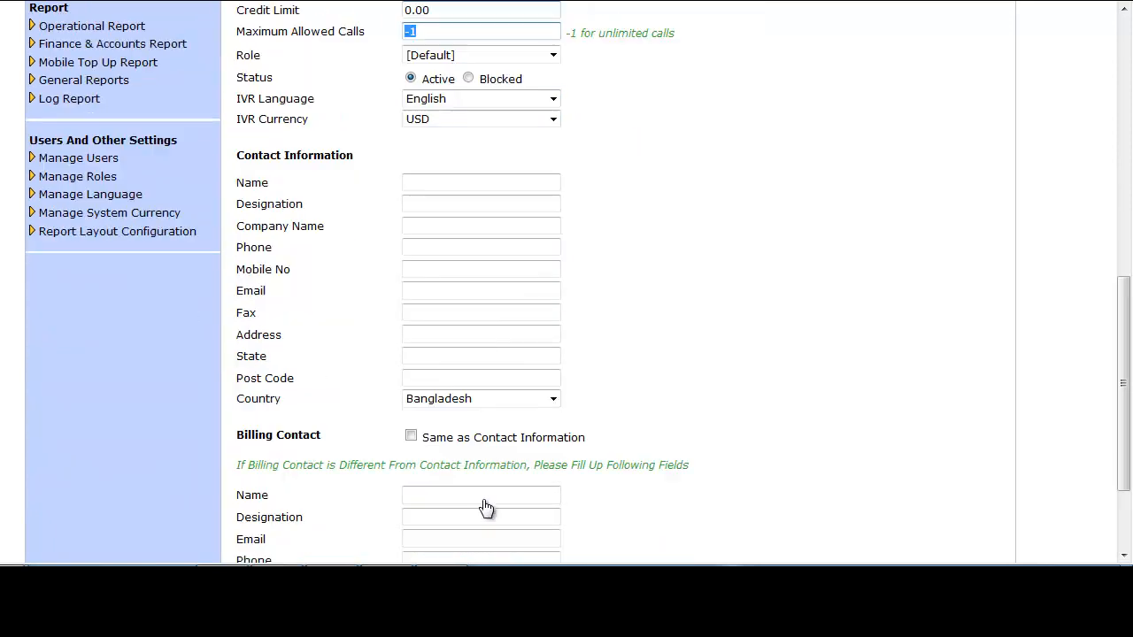
scroll(486, 507, "down", 2)
left_click(486, 502)
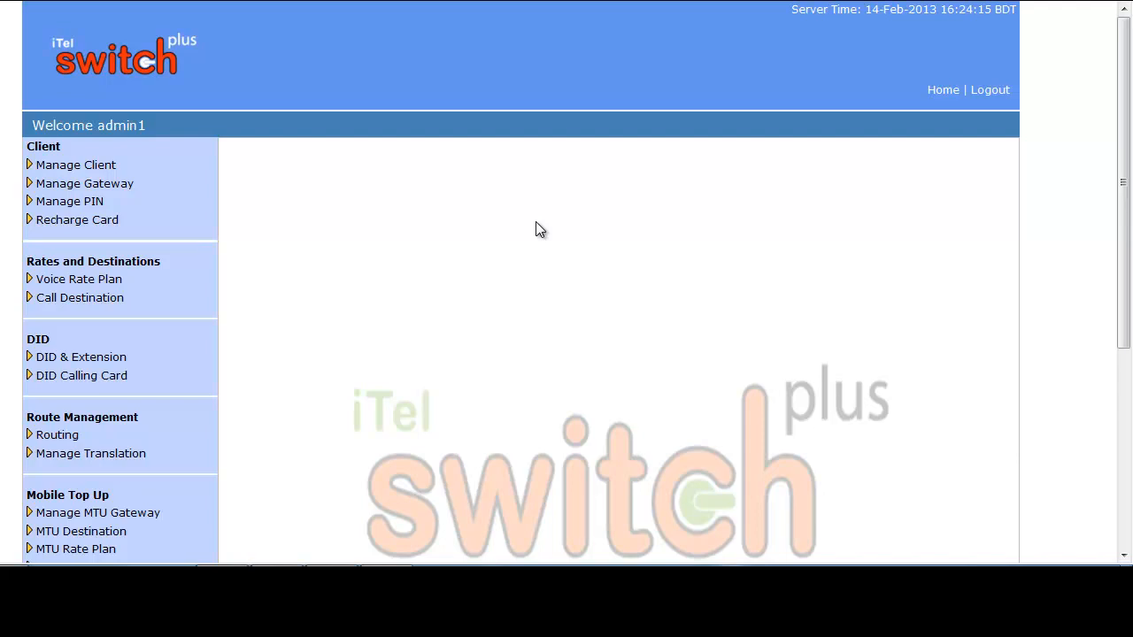
- Open the client search page and examine the client list and the Client ID filter
left_click(126, 168)
left_click(68, 206)
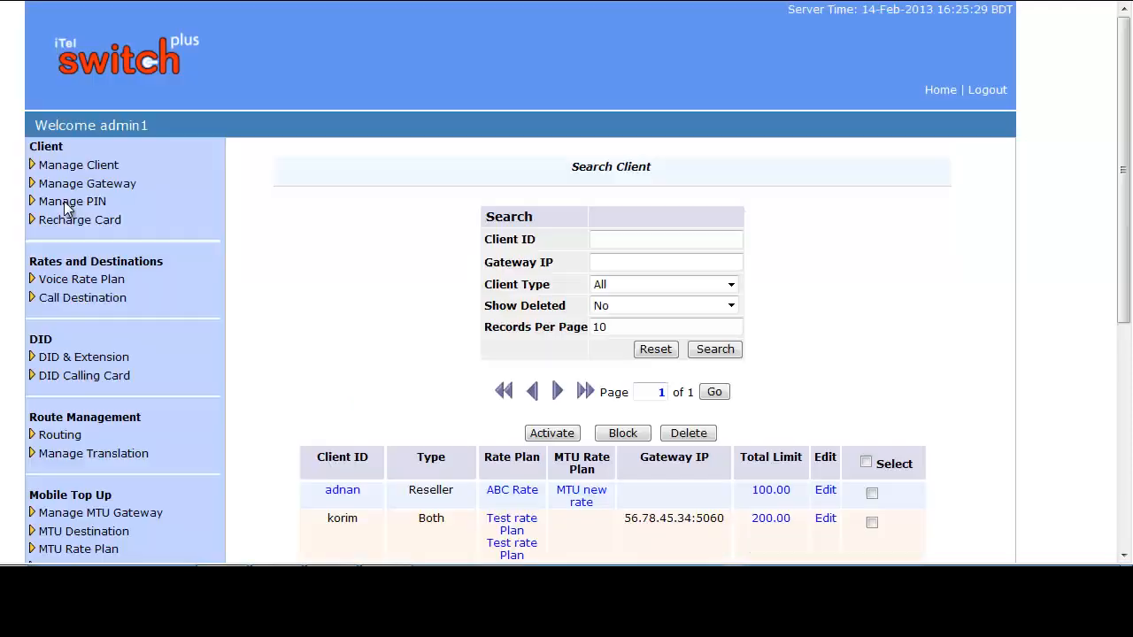
scroll(634, 155, "down", 2)
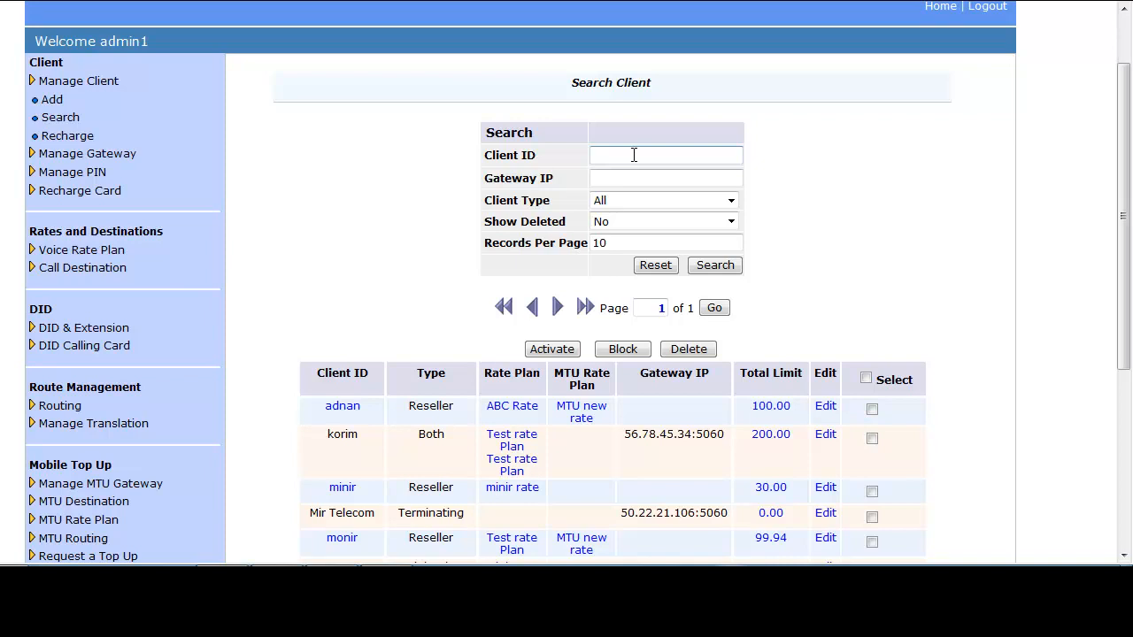
left_click(634, 155)
left_click(793, 169)
- Review the remaining client search filters, keeping client type All, Show Deleted No and 10 records per page
left_click(731, 202)
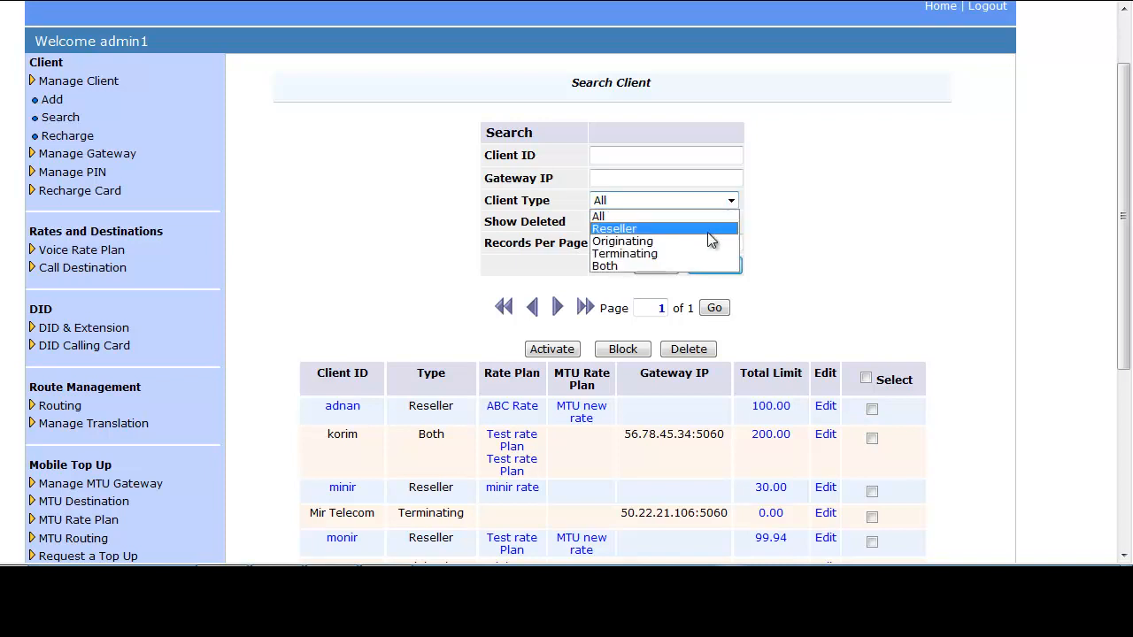
left_click(632, 210)
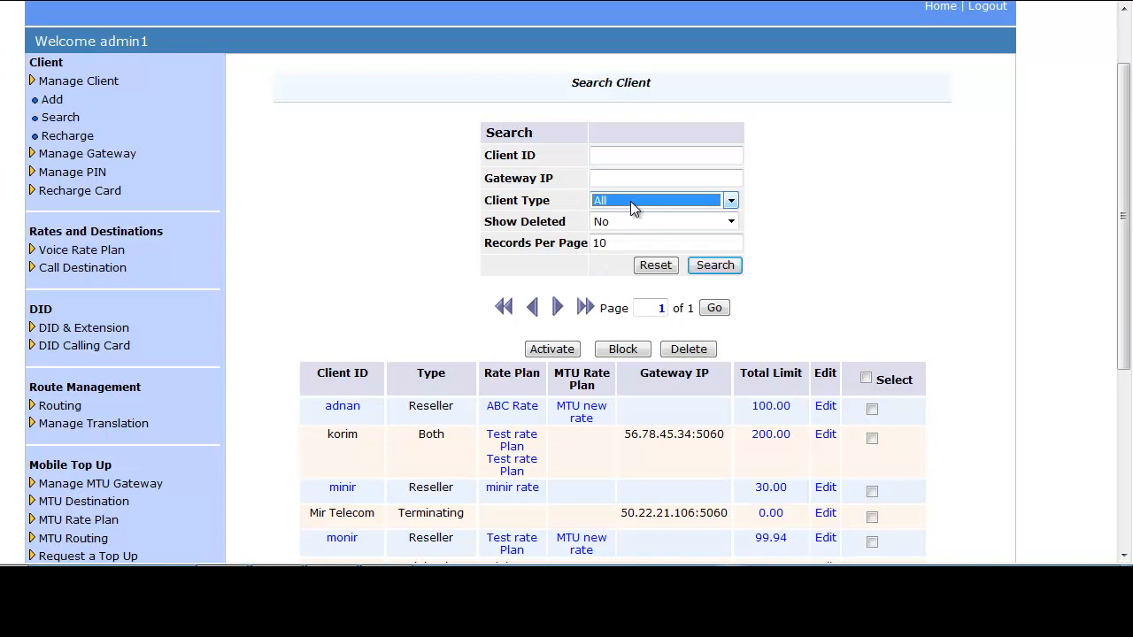
left_click(730, 223)
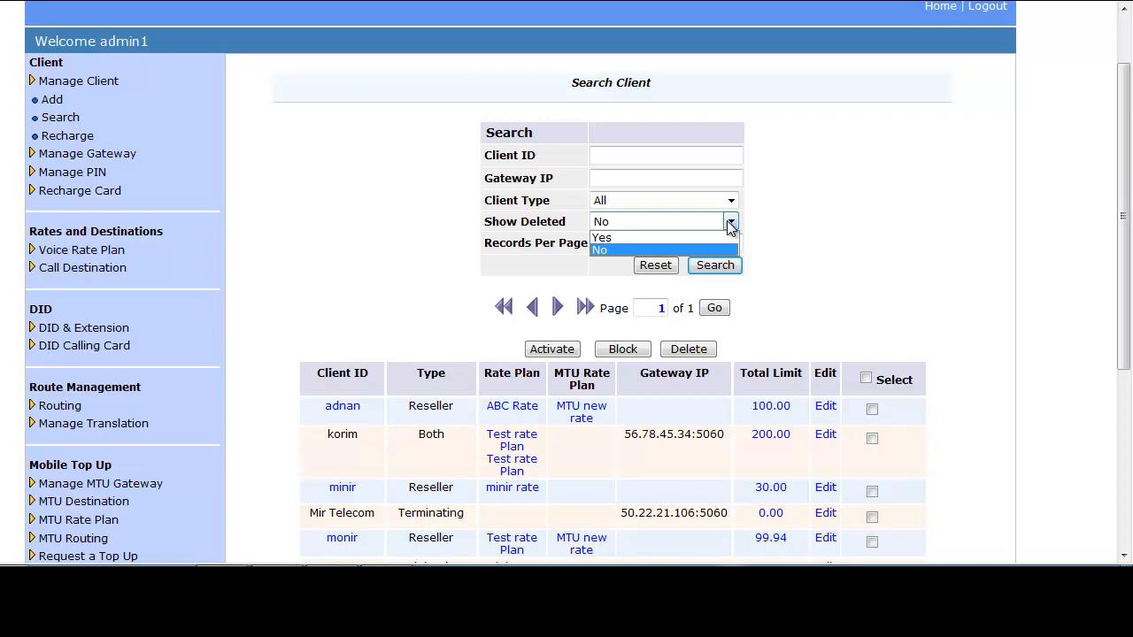
left_click(610, 249)
left_click(643, 244)
left_click(643, 243)
double_click(605, 243)
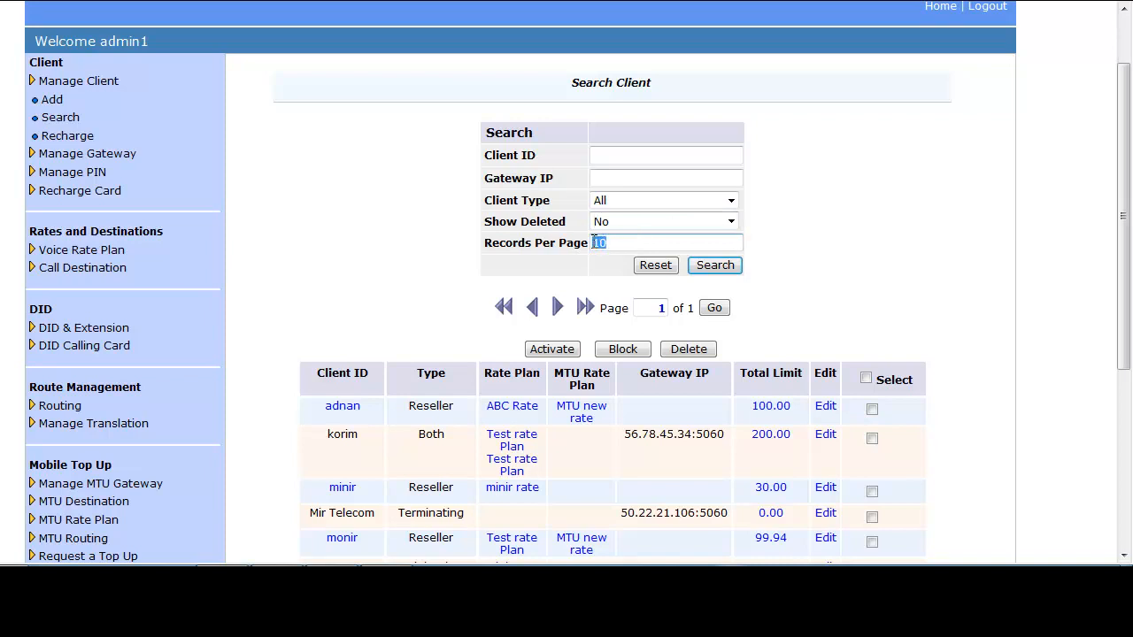
left_click(634, 242)
- Search for clients of type Reseller and look through the resulting list
left_click(732, 201)
left_click(645, 227)
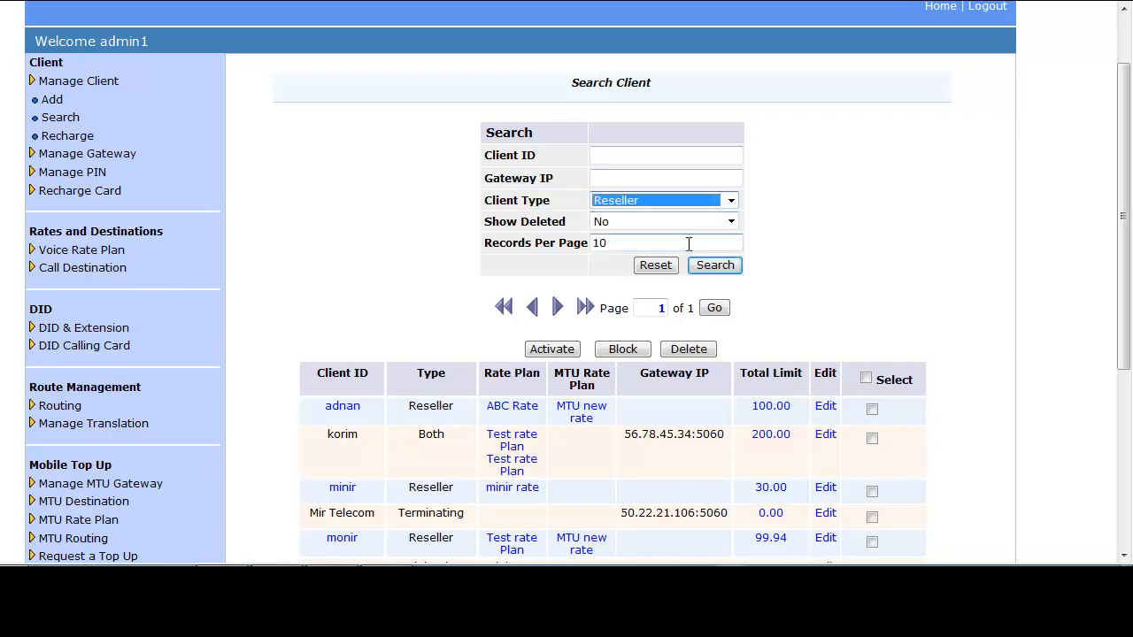
left_click(715, 268)
scroll(816, 209, "down", 1)
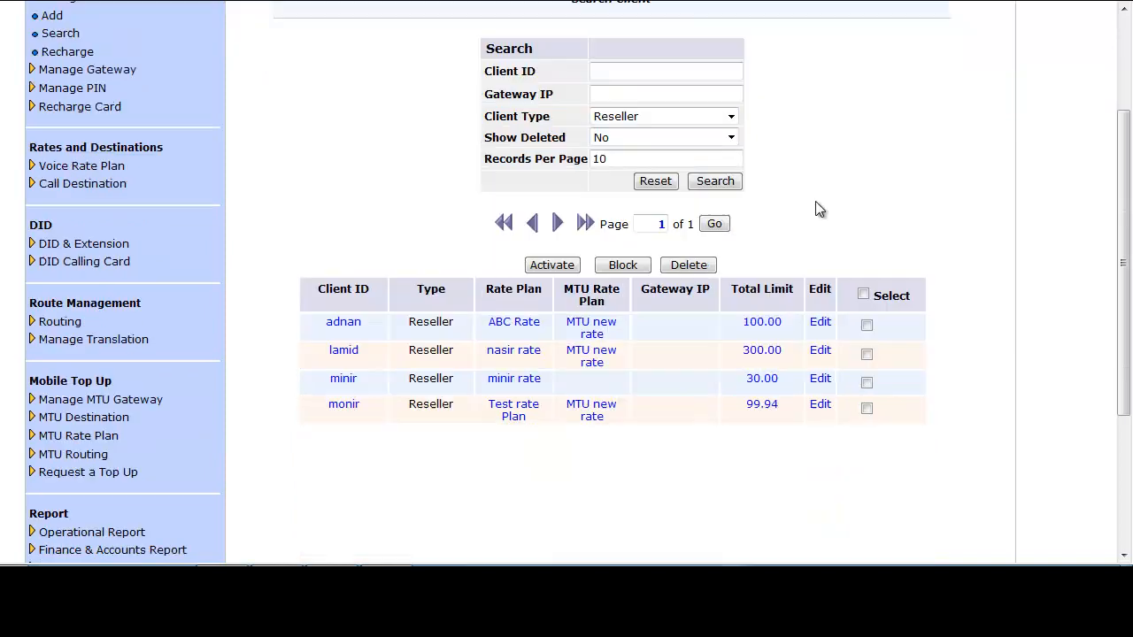
scroll(815, 210, "up", 1)
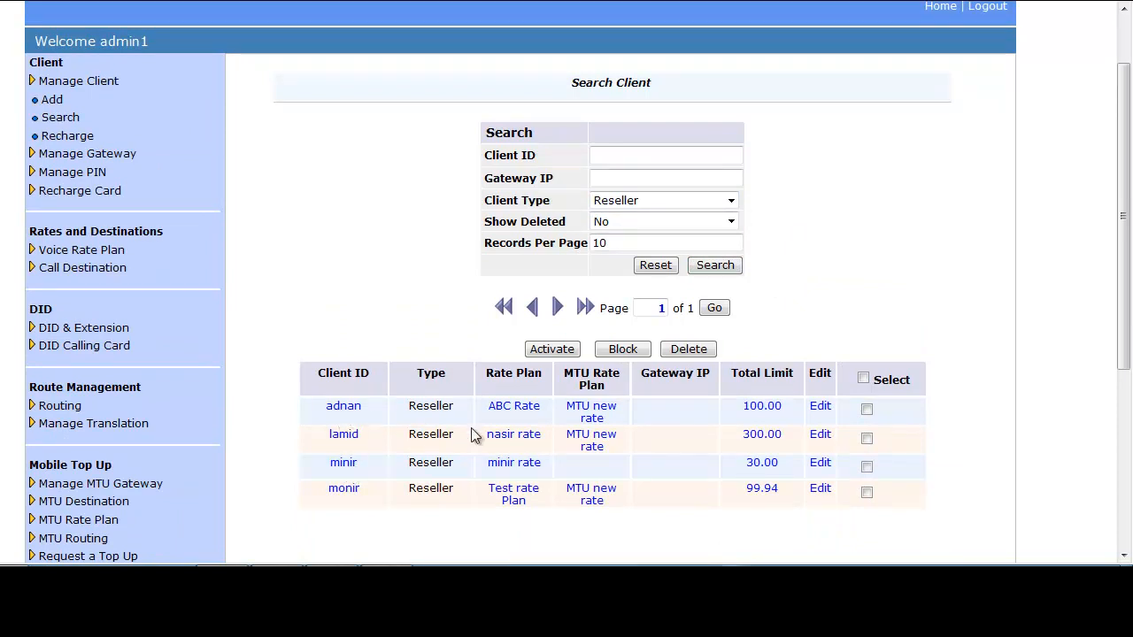
- Open the first listed reseller for editing and examine its credentials, rate plans and advanced settings
left_click(821, 407)
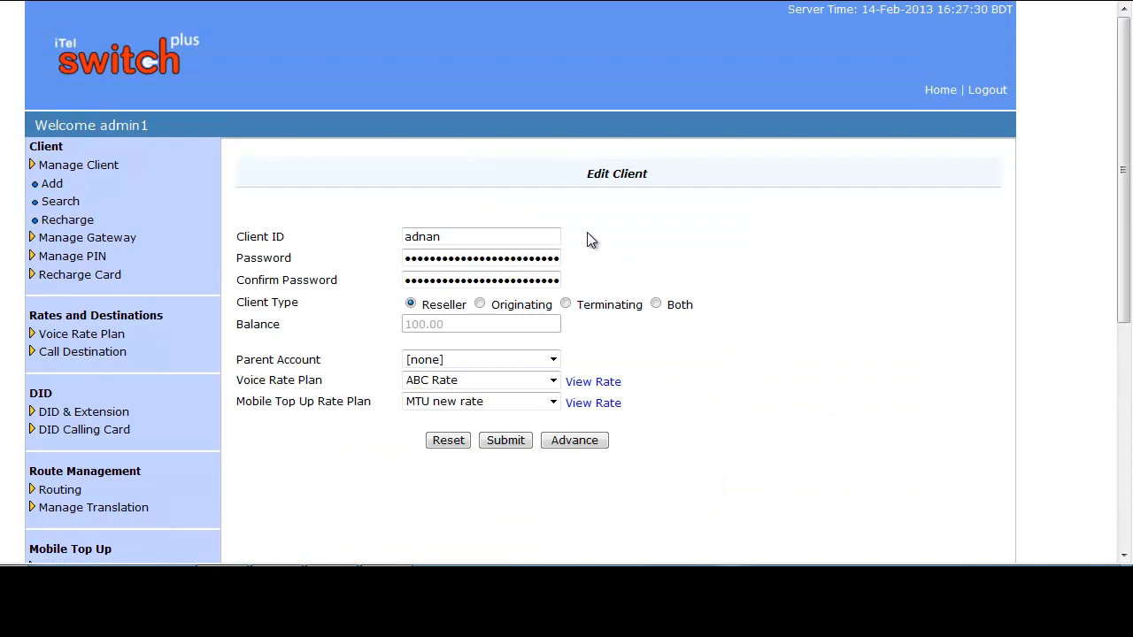
left_click(455, 242)
left_click(455, 259)
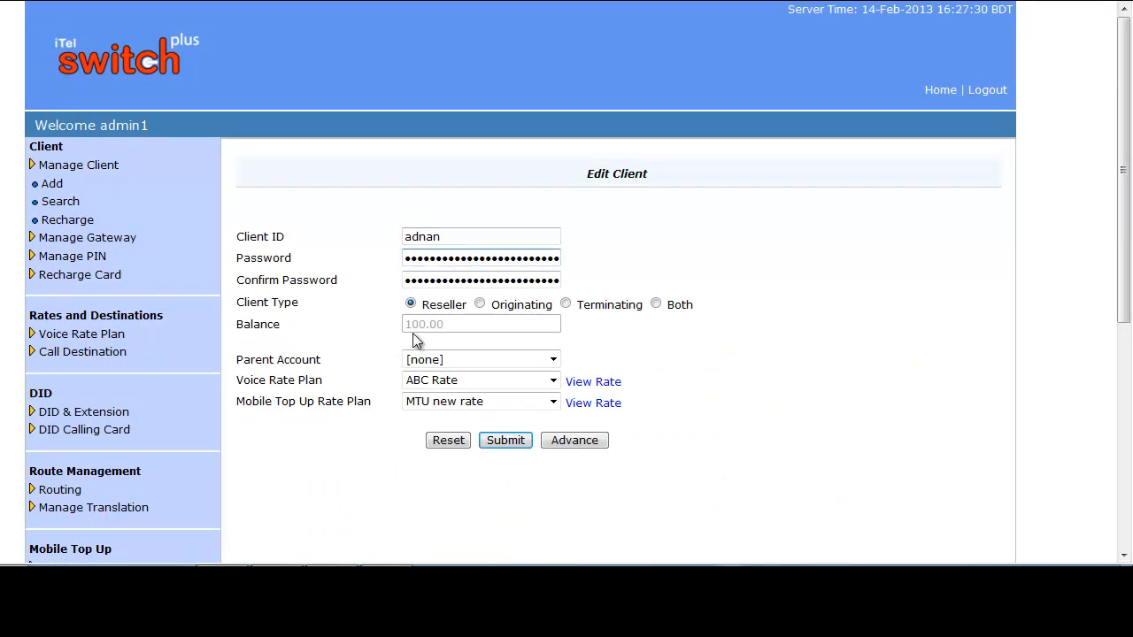
left_click(551, 381)
left_click(551, 403)
left_click(553, 401)
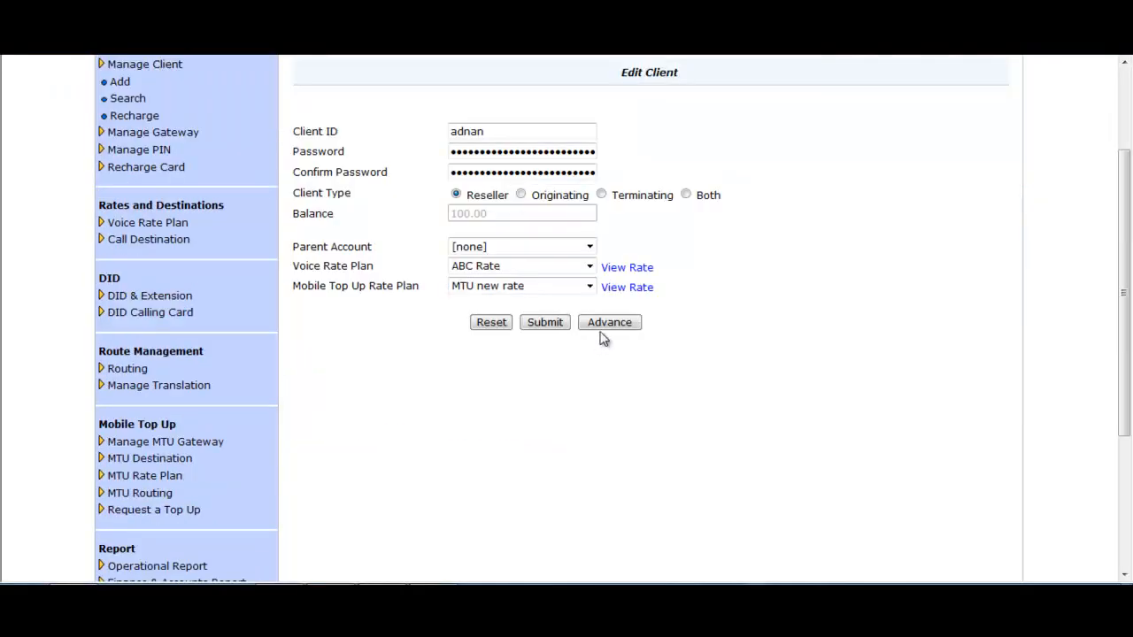
left_click(610, 324)
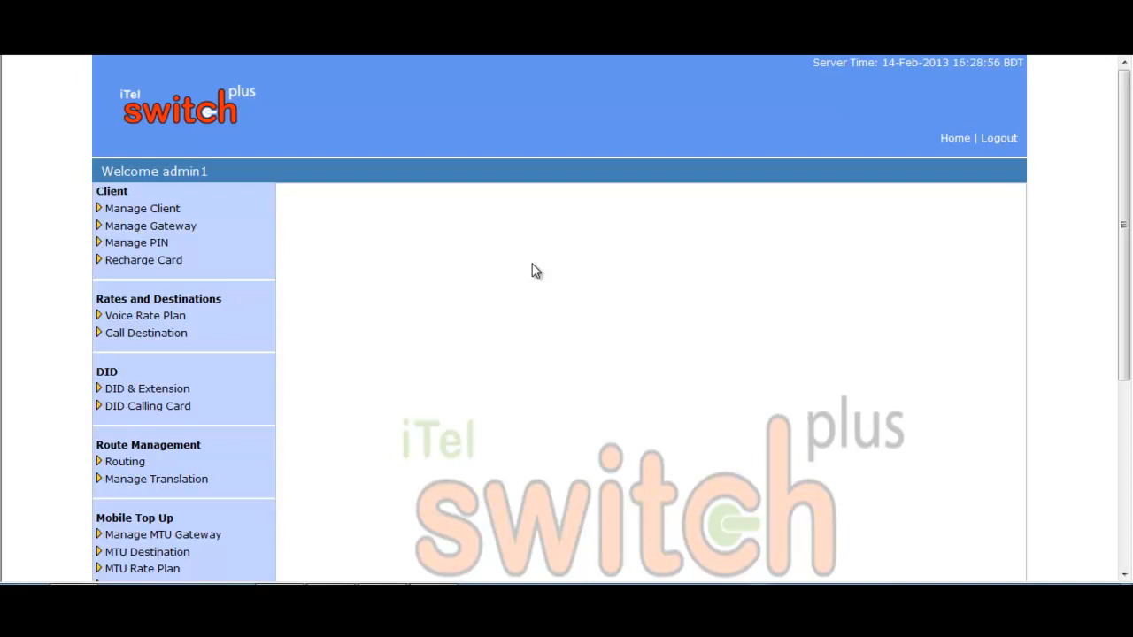
- Open the Recharge Client page from the client management section
left_click(152, 216)
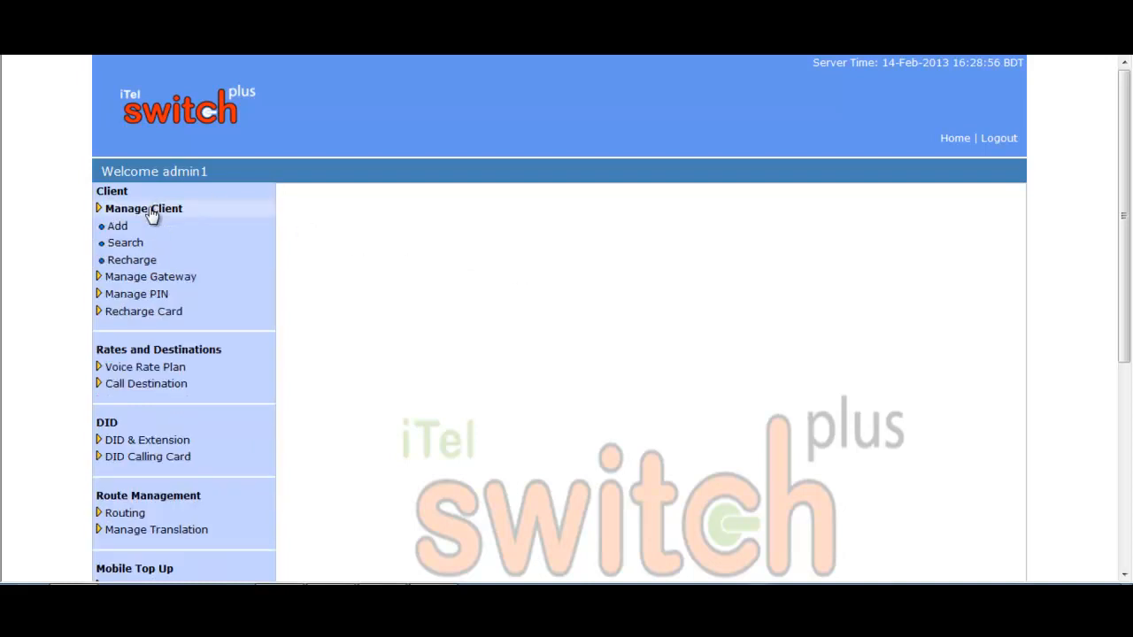
left_click(133, 260)
scroll(853, 262, "down", 1)
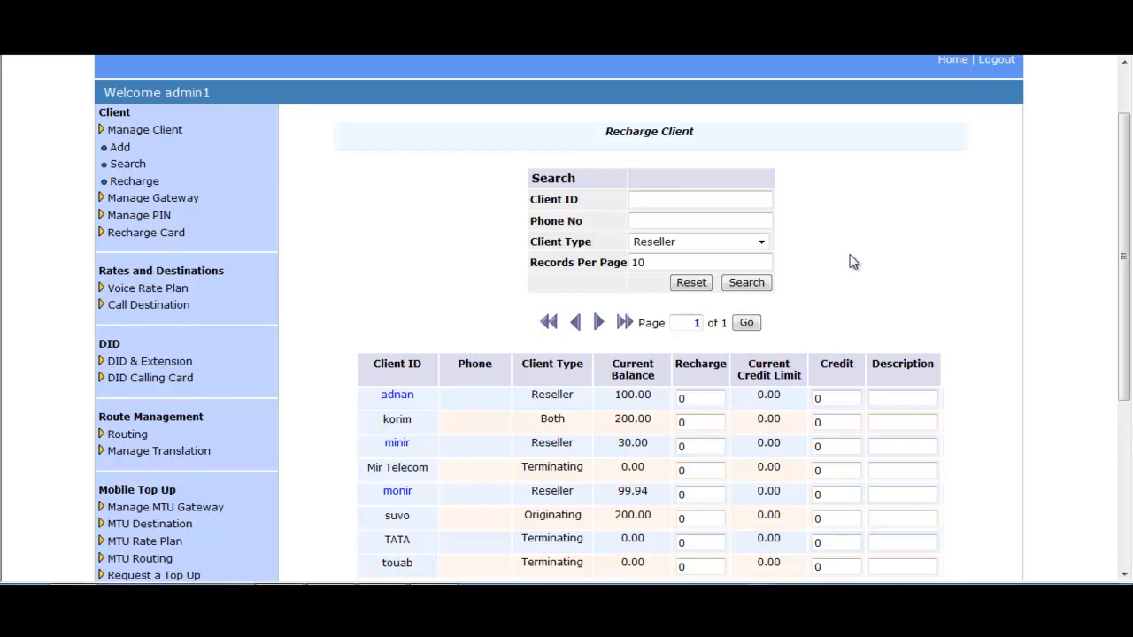
- Set the recharge search's client type to All, enter the reseller's client ID and run the search
left_click(653, 218)
left_click(760, 242)
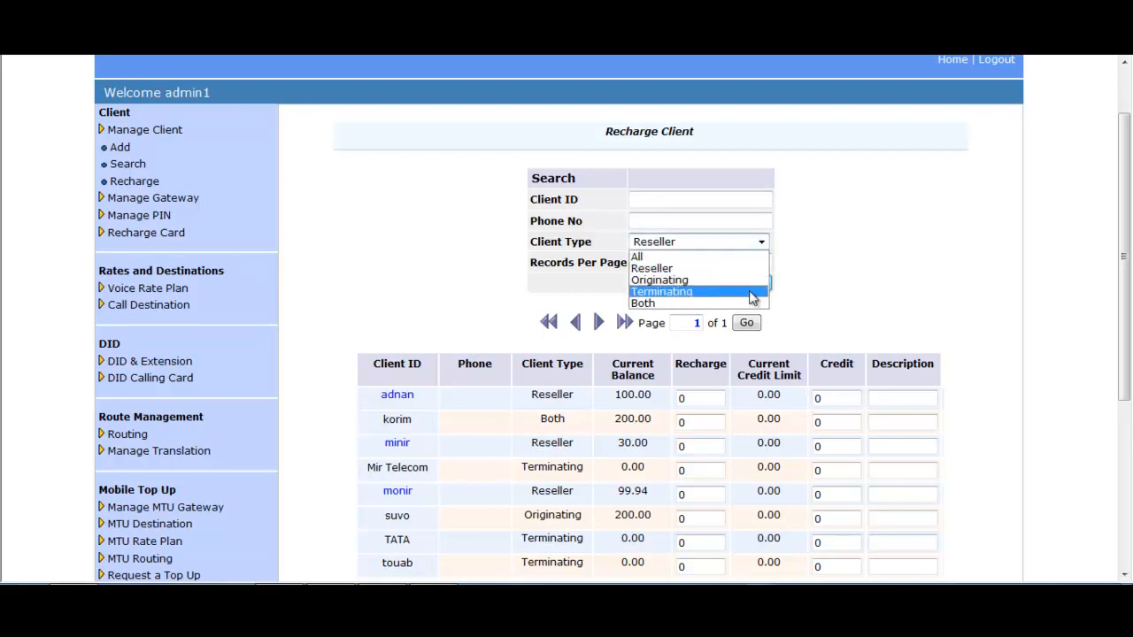
left_click(761, 245)
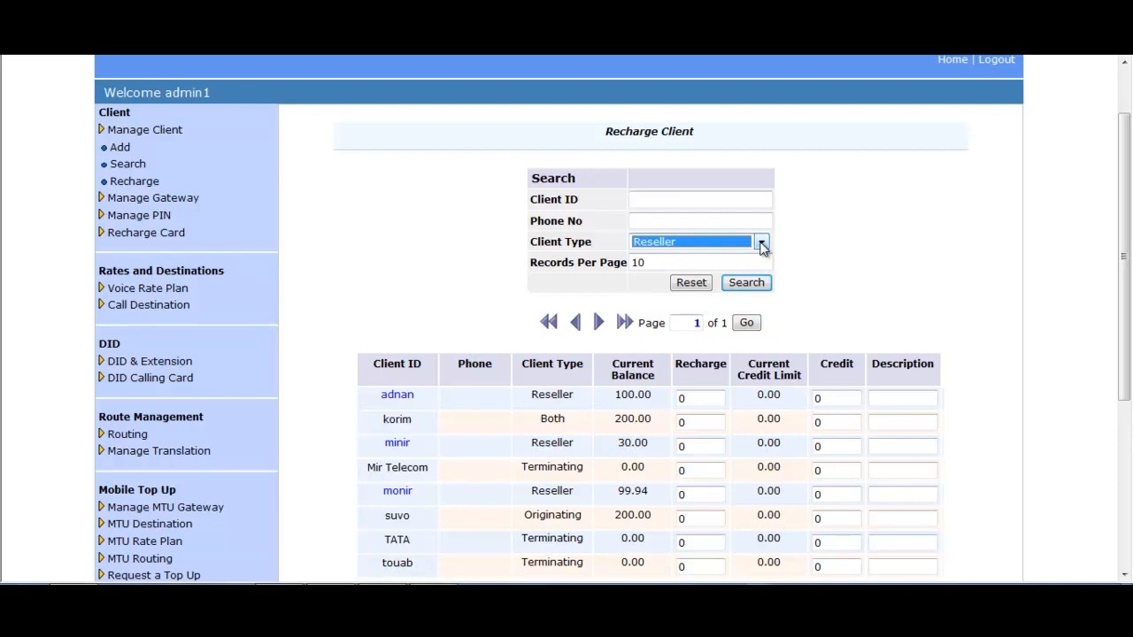
left_click(762, 244)
left_click(688, 257)
left_click(658, 198)
type("adnan")
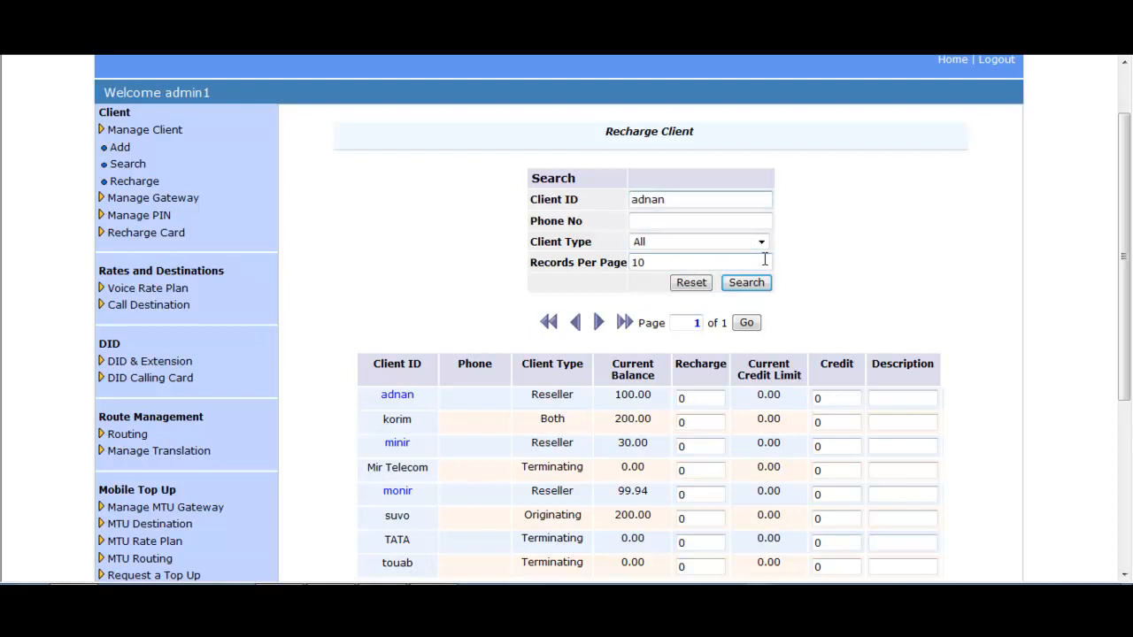
left_click(746, 282)
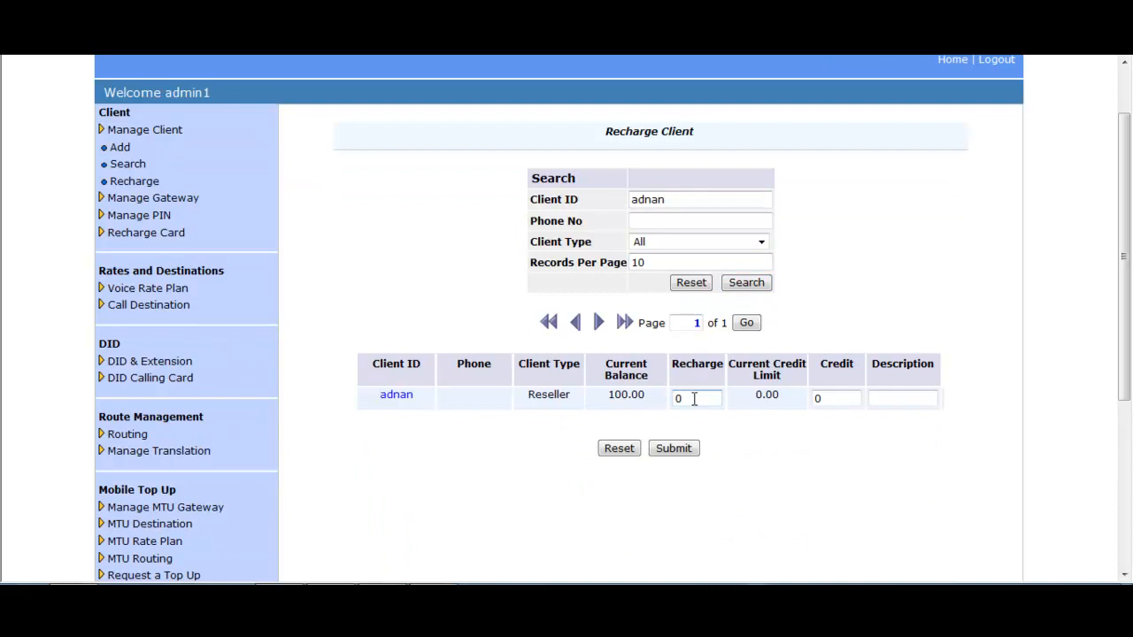
- Examine the recharge, credit and description fields in the found reseller's row
left_click_drag(708, 399, 669, 399)
left_click(846, 397)
left_click_drag(846, 397, 801, 392)
left_click(848, 397)
left_click(897, 395)
left_click(895, 397)
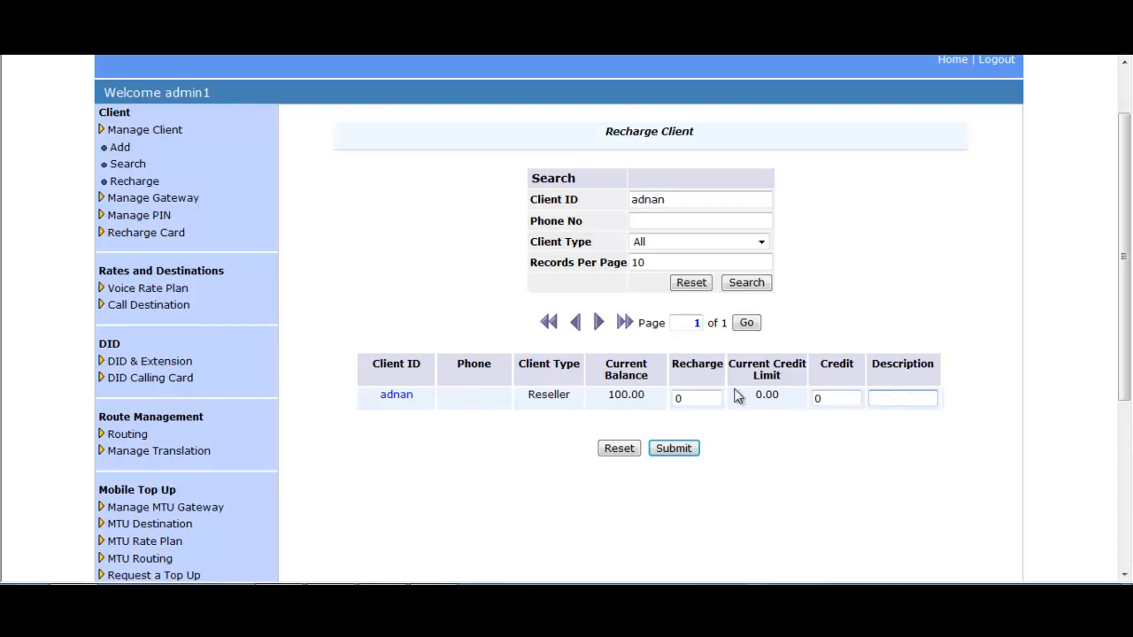
- Recharge the found reseller's account with 1000, submit it and check the current balance
left_click(708, 398)
left_click_drag(700, 398, 665, 398)
type("1000")
left_click(672, 450)
left_click(627, 357)
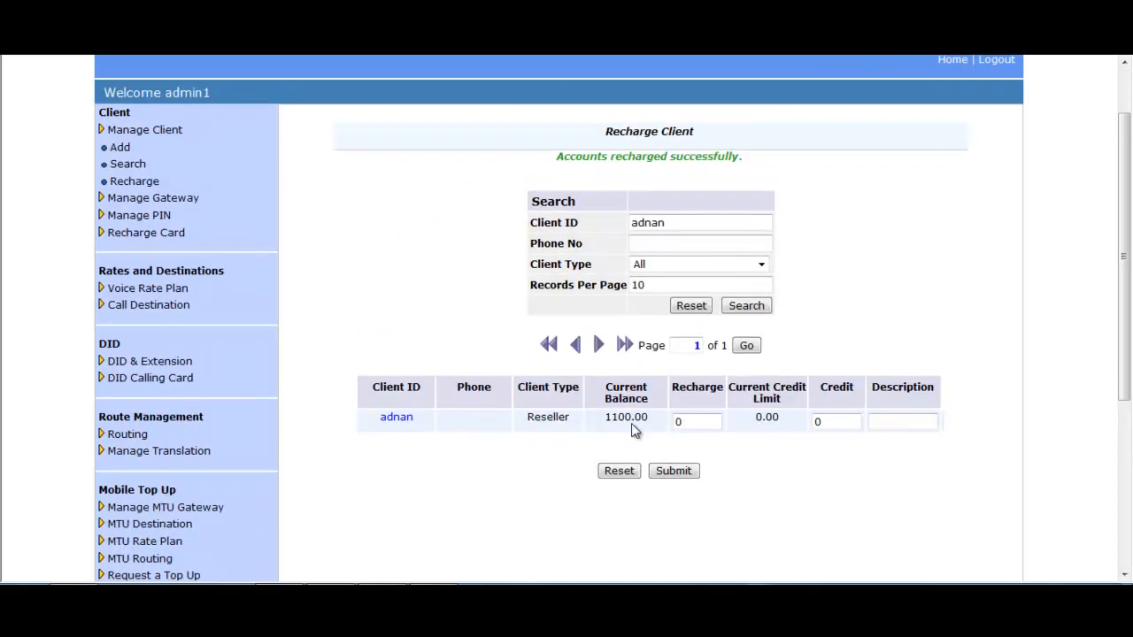
double_click(620, 399)
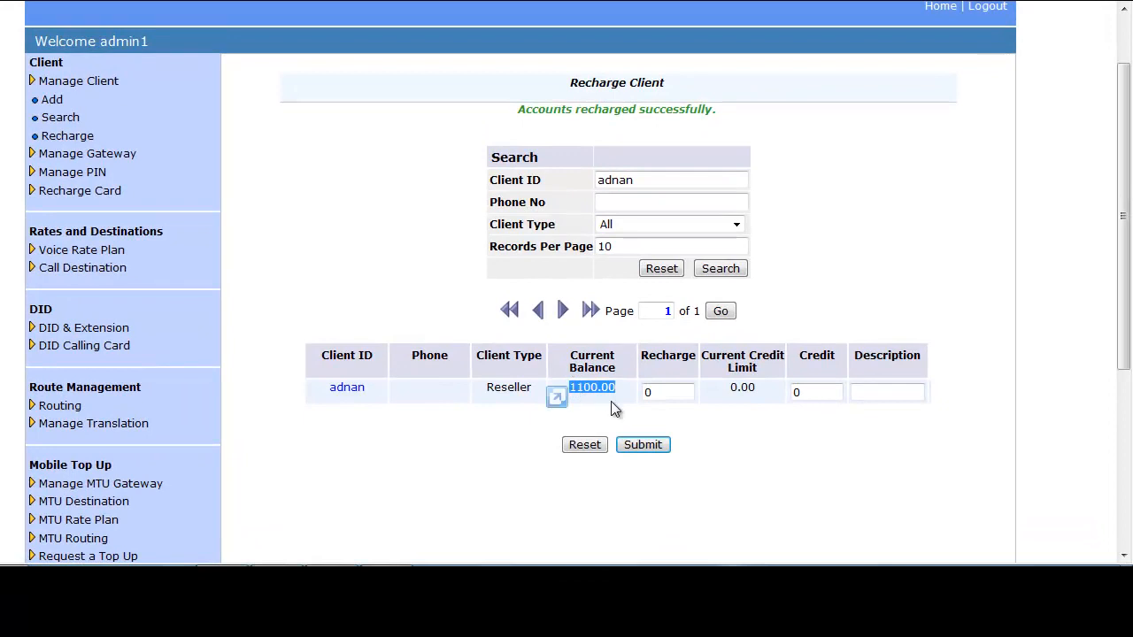